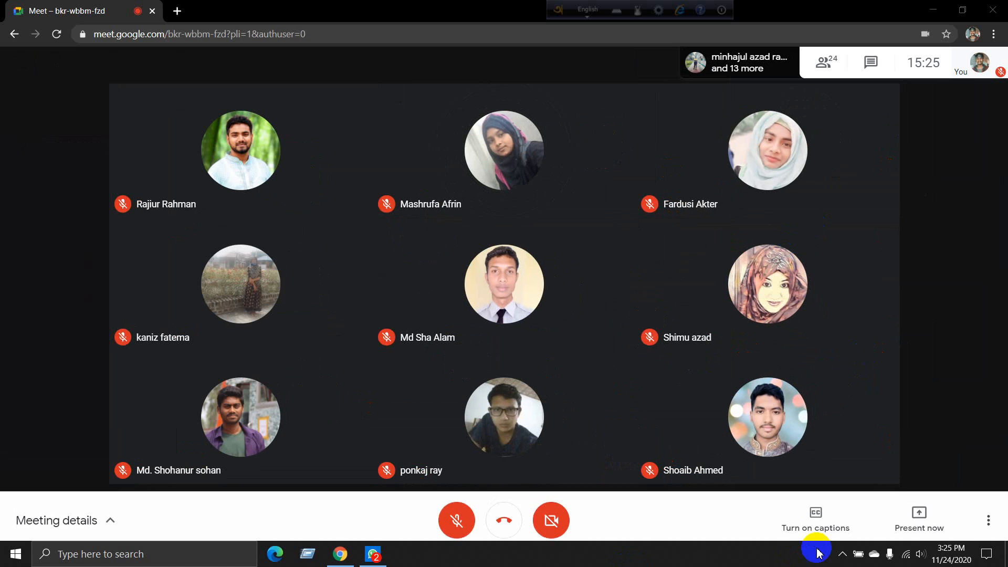
{"action": "left_click", "coordinate": [841, 555]}
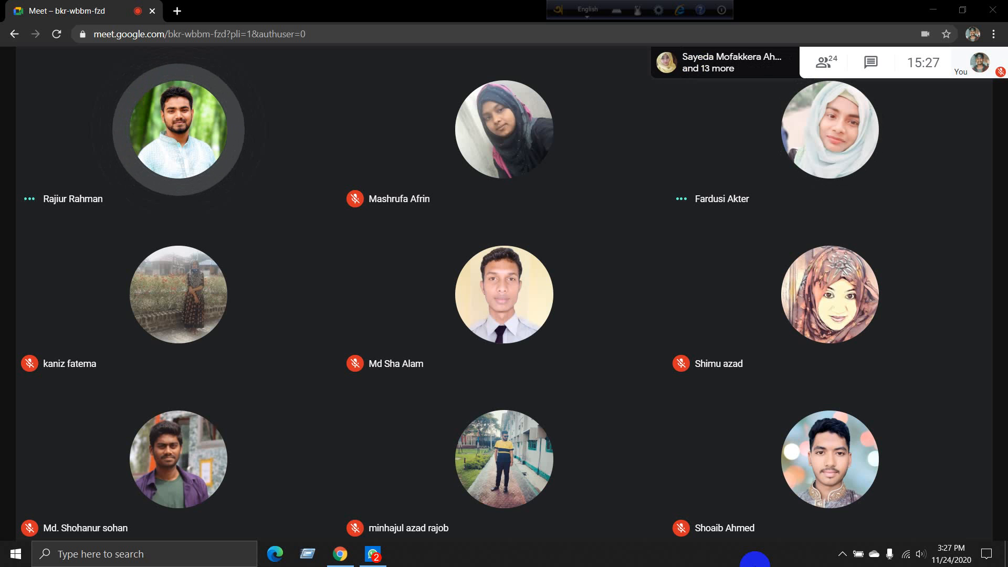
{"action": "mouse_move", "coordinate": [546, 514]}
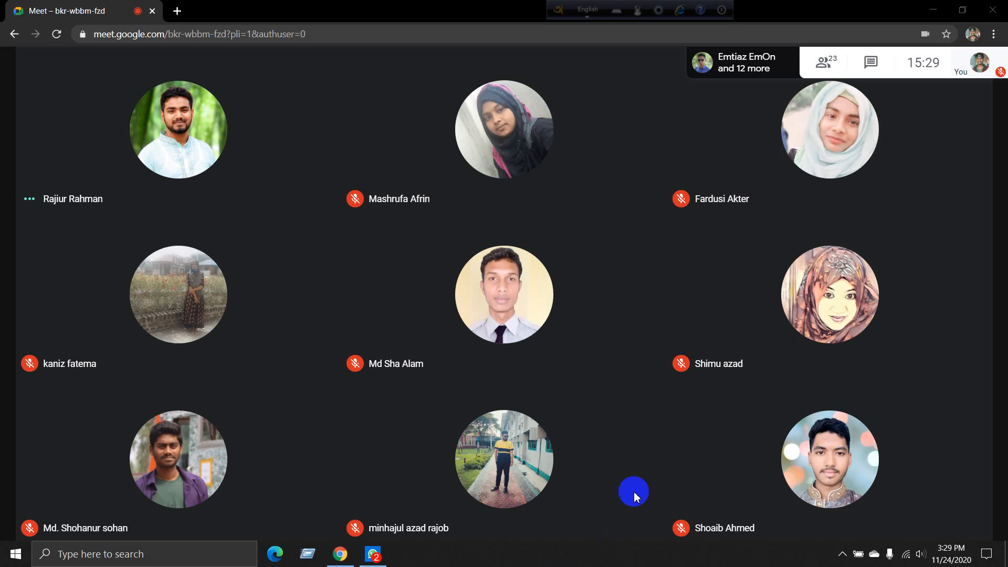
{"action": "left_click", "coordinate": [840, 555]}
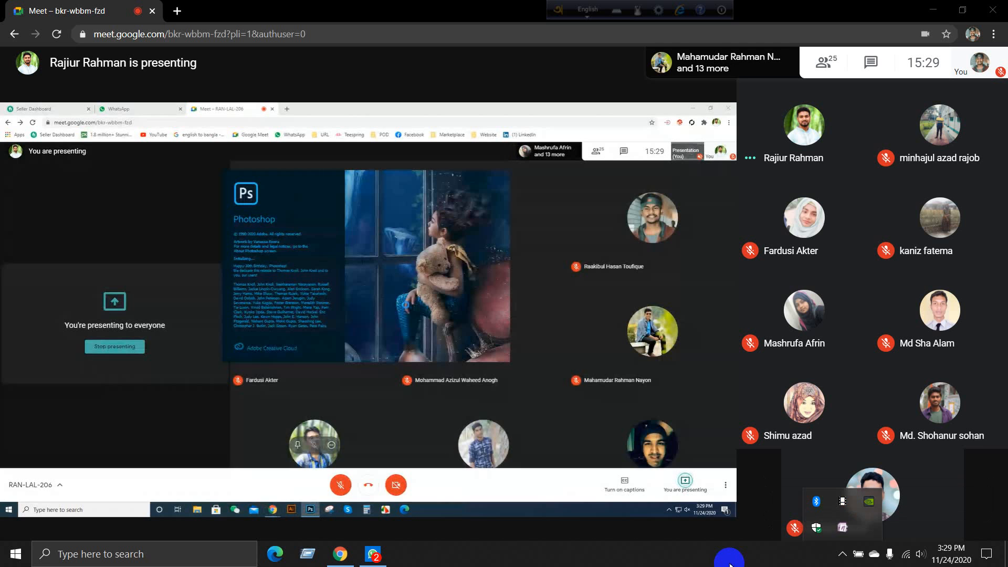
{"action": "left_click", "coordinate": [744, 566]}
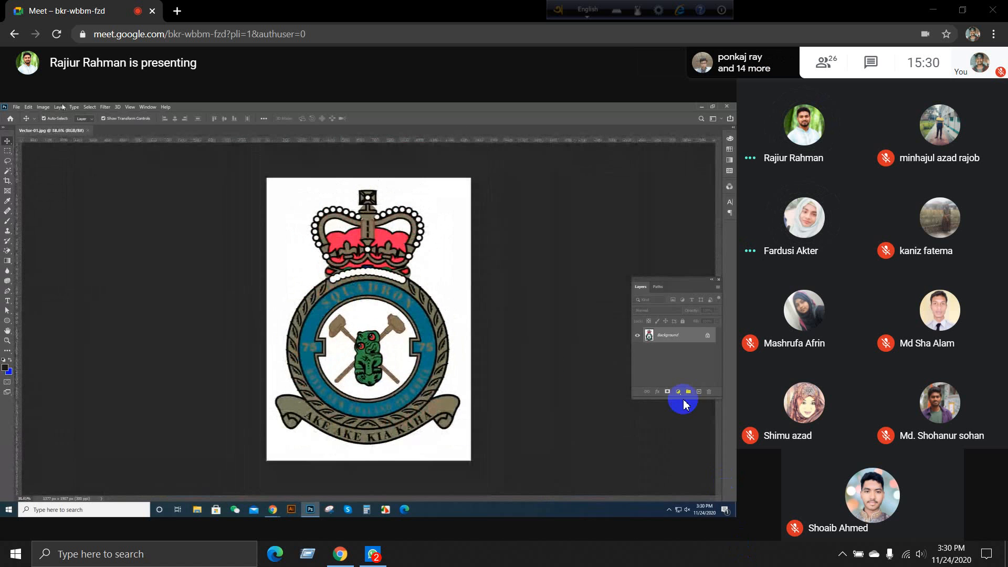
Step: Unmute the microphone to speak in the meeting and mute it again, twice
{"action": "left_click", "coordinate": [450, 520]}
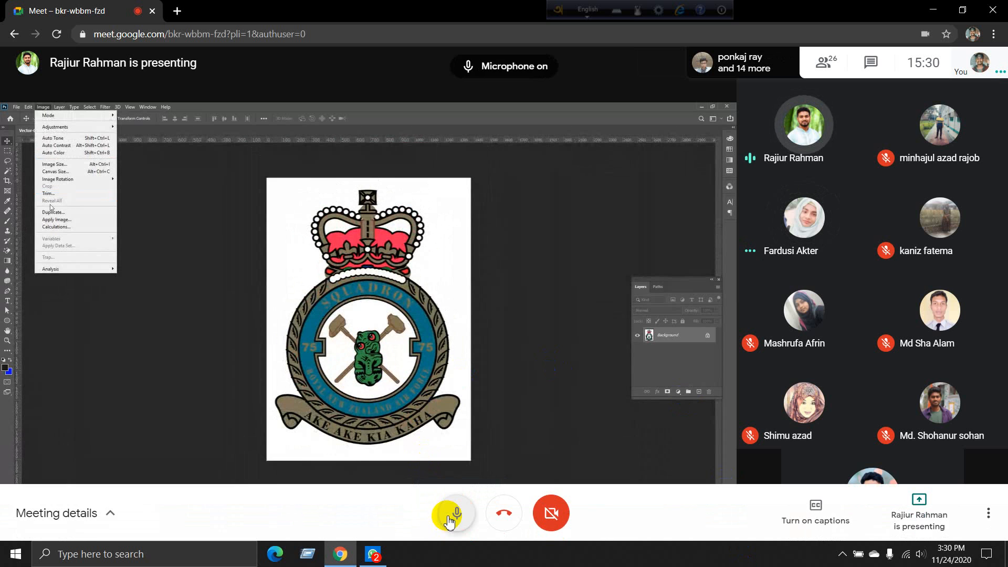
{"action": "left_click", "coordinate": [451, 519]}
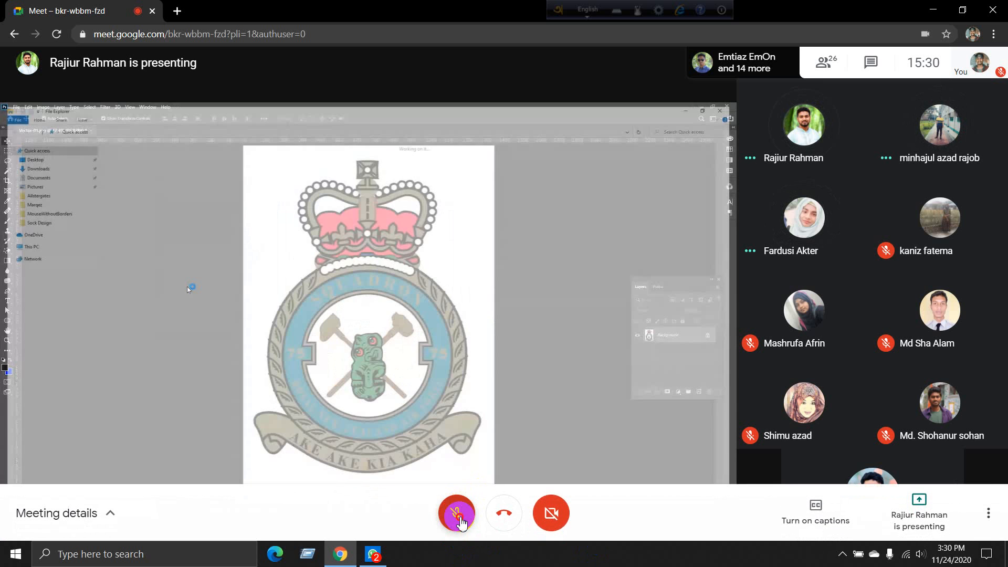
{"action": "left_click", "coordinate": [459, 519]}
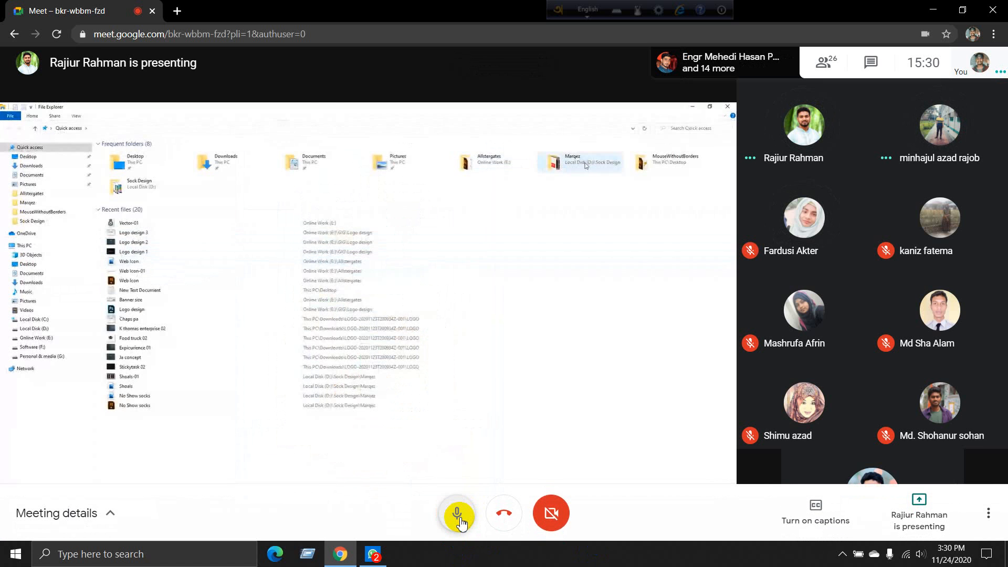
{"action": "left_click", "coordinate": [459, 519]}
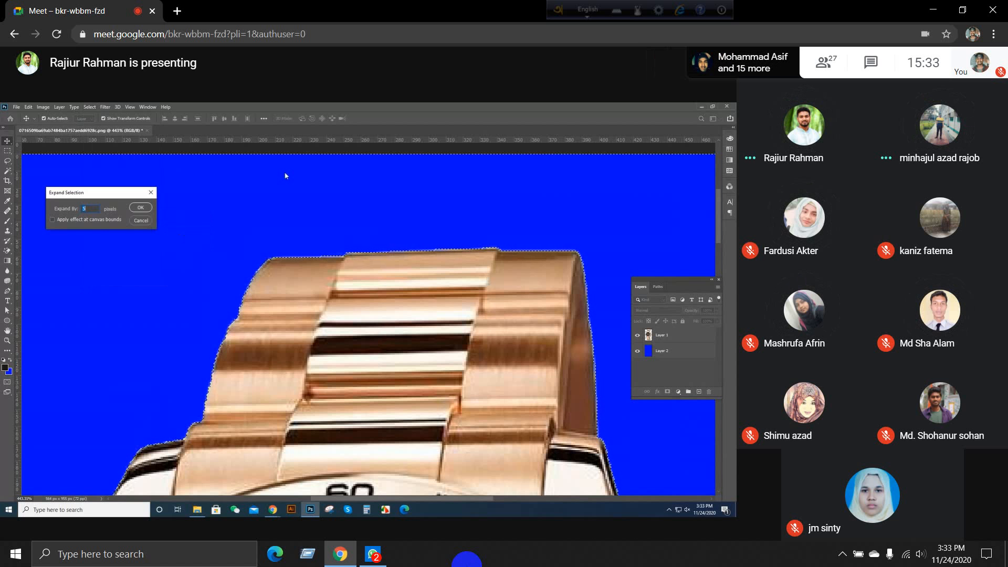
{"action": "left_click", "coordinate": [141, 220]}
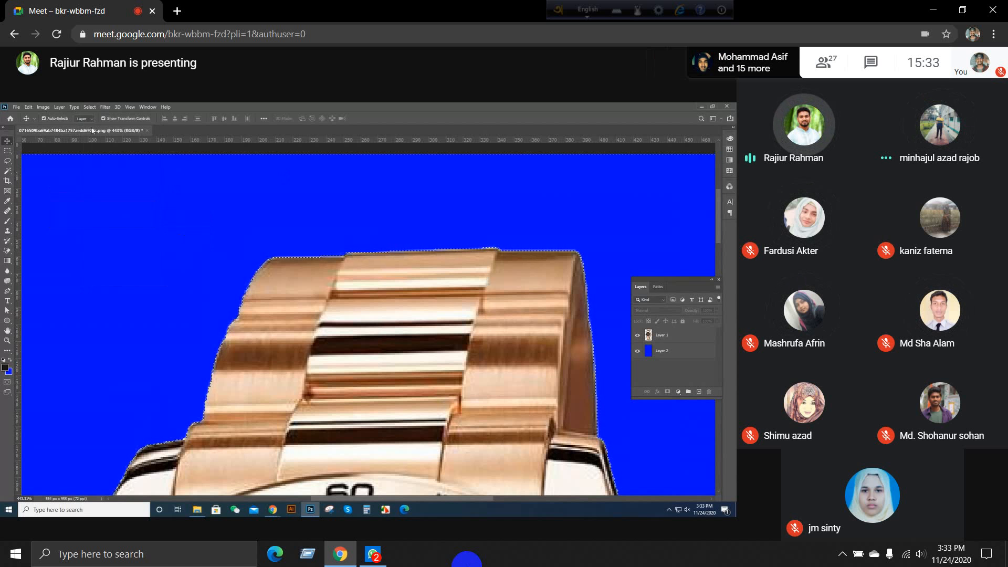
{"action": "left_click", "coordinate": [72, 107]}
{"action": "mouse_move", "coordinate": [89, 107]}
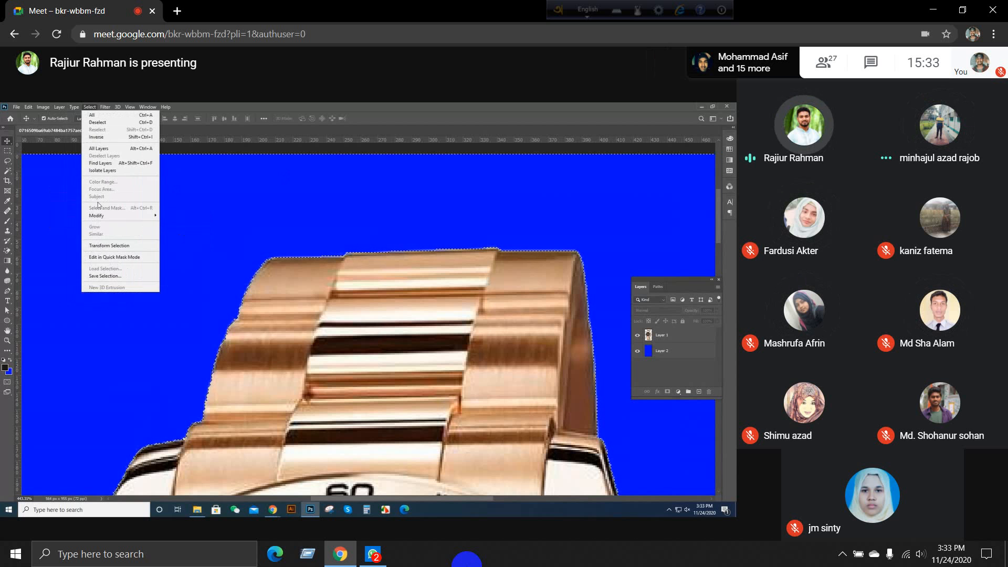
{"action": "mouse_move", "coordinate": [121, 215]}
{"action": "left_click", "coordinate": [175, 237]}
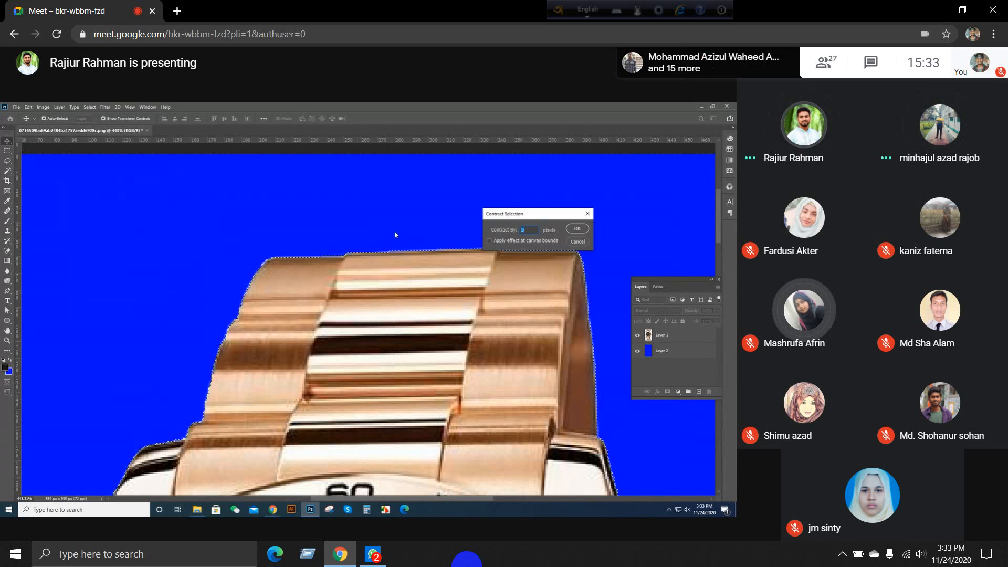
{"action": "left_click", "coordinate": [578, 241]}
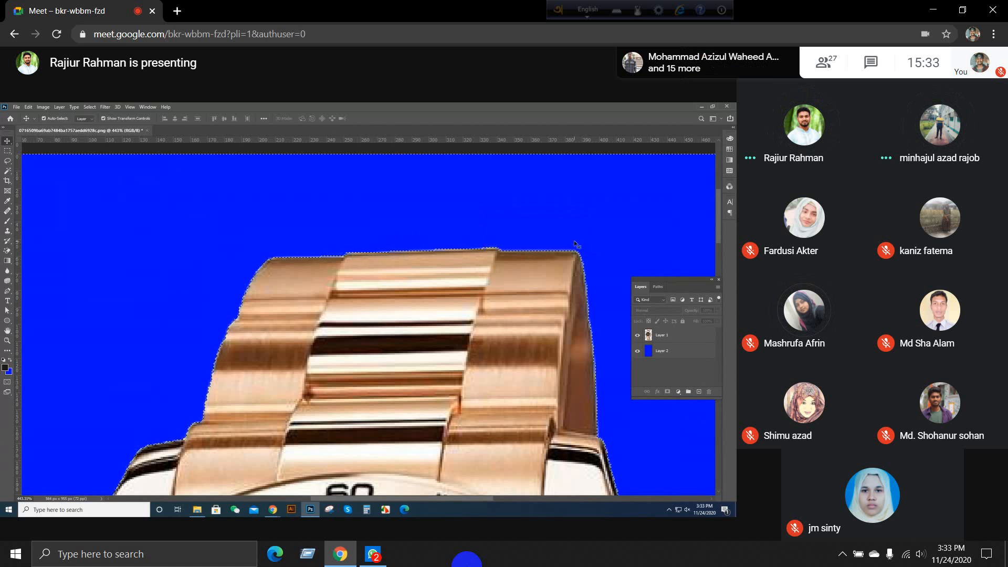
Step: Expand the background selection around the watch by 2 pixels into the watch's edge
{"action": "scroll", "coordinate": [356, 268], "scroll_direction": "down", "scroll_amount": 1}
{"action": "scroll", "coordinate": [355, 268], "scroll_direction": "down", "scroll_amount": 5}
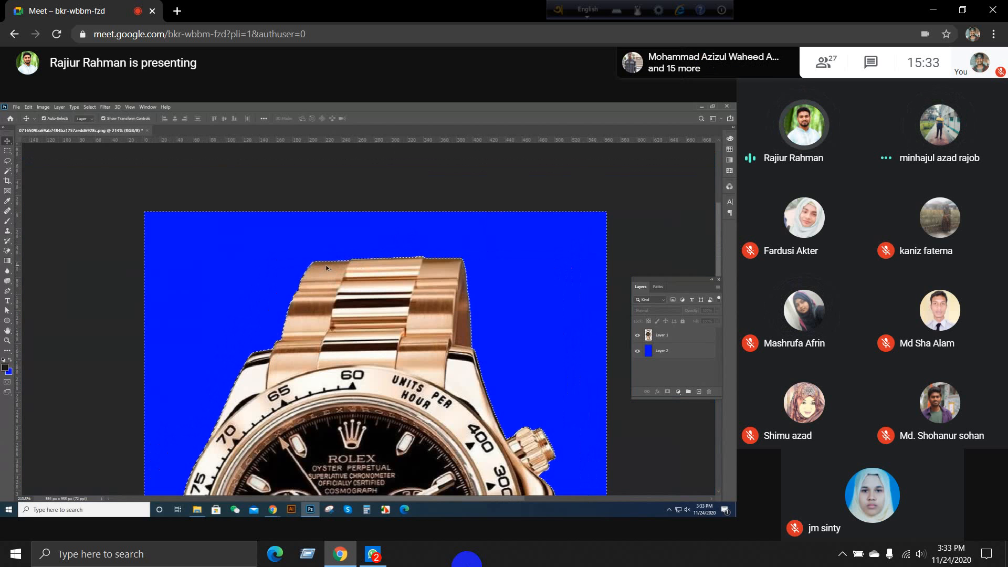
{"action": "scroll", "coordinate": [326, 268], "scroll_direction": "up", "scroll_amount": 8}
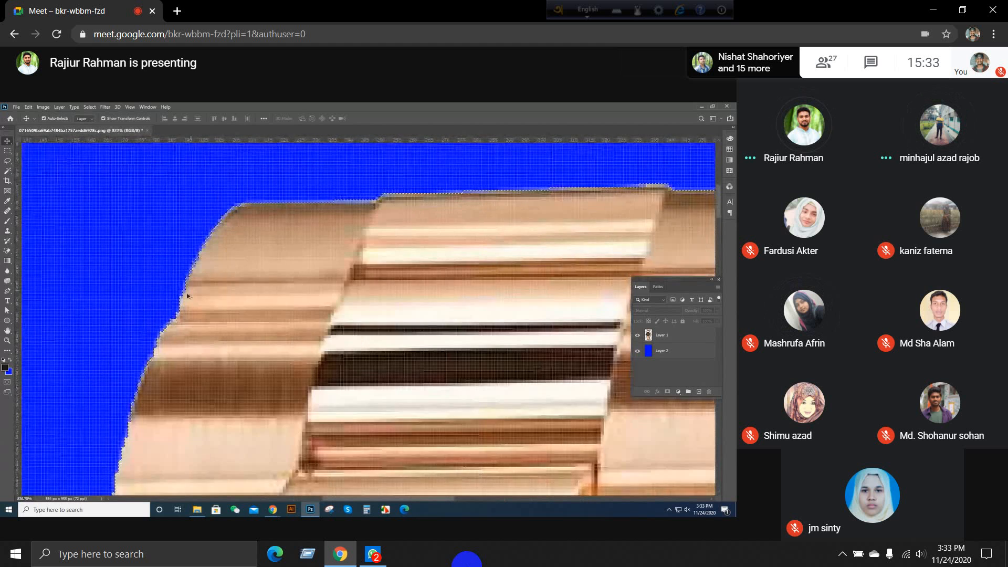
{"action": "scroll", "coordinate": [188, 296], "scroll_direction": "up", "scroll_amount": 3}
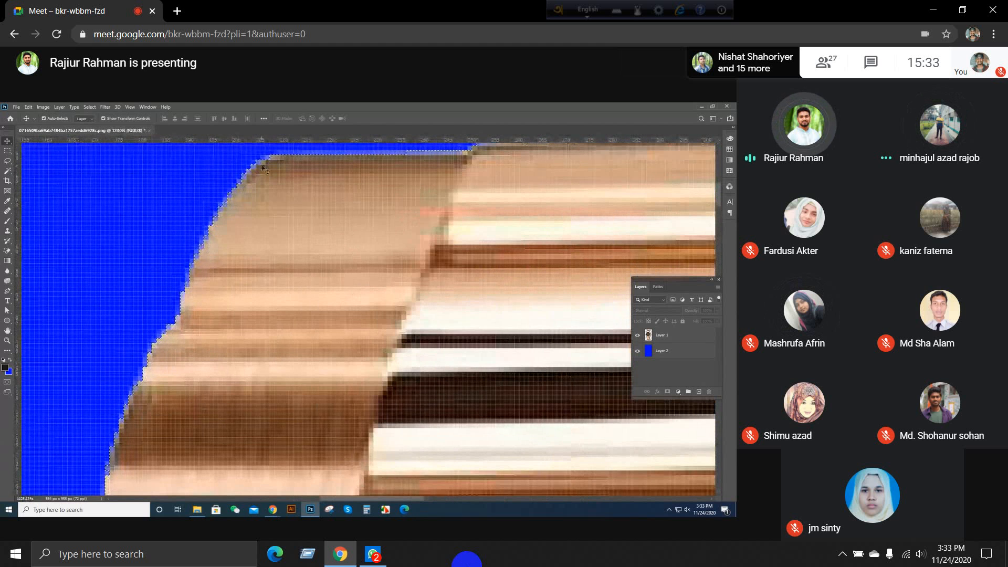
{"action": "scroll", "coordinate": [173, 205], "scroll_direction": "down", "scroll_amount": 3}
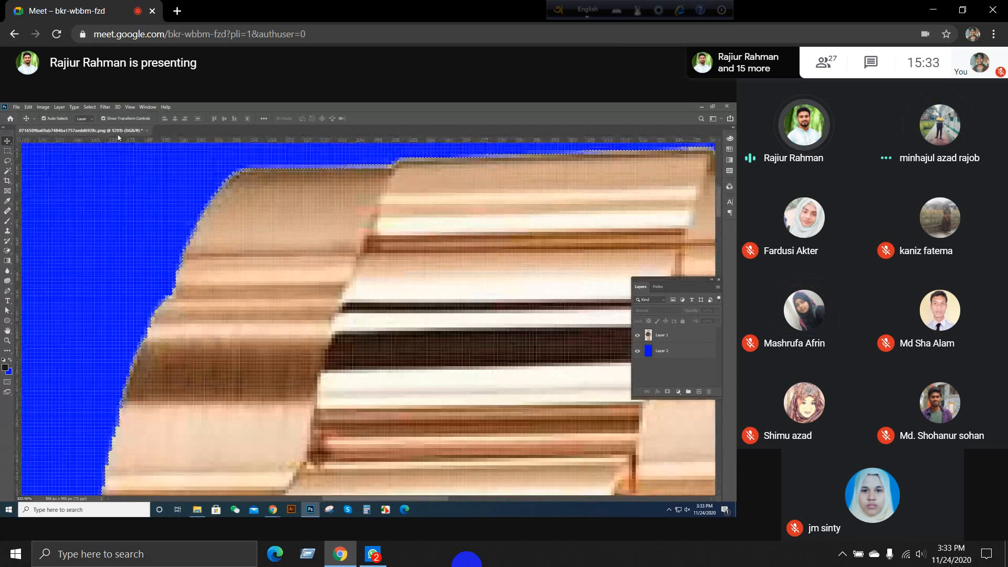
{"action": "left_click", "coordinate": [88, 107]}
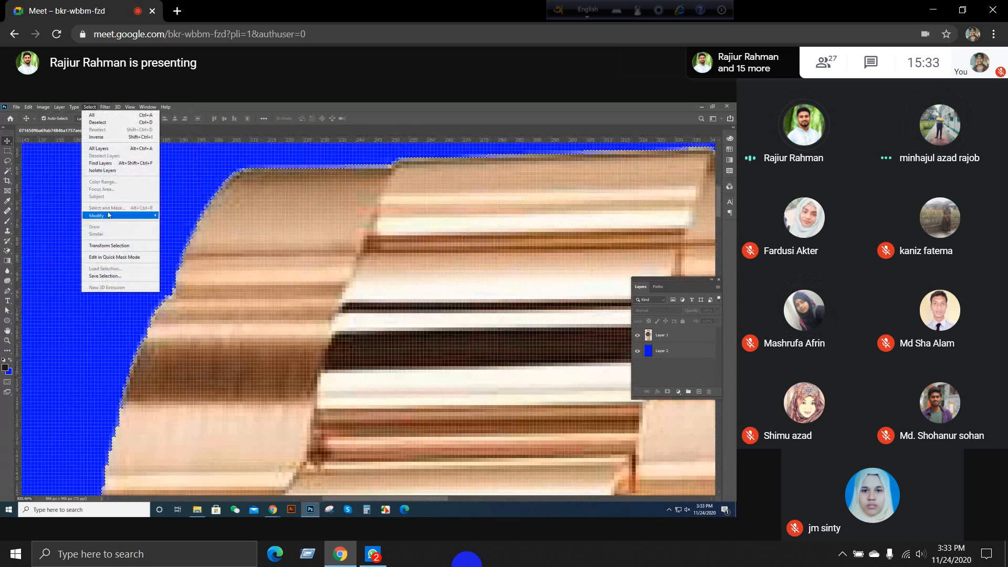
{"action": "mouse_move", "coordinate": [110, 215]}
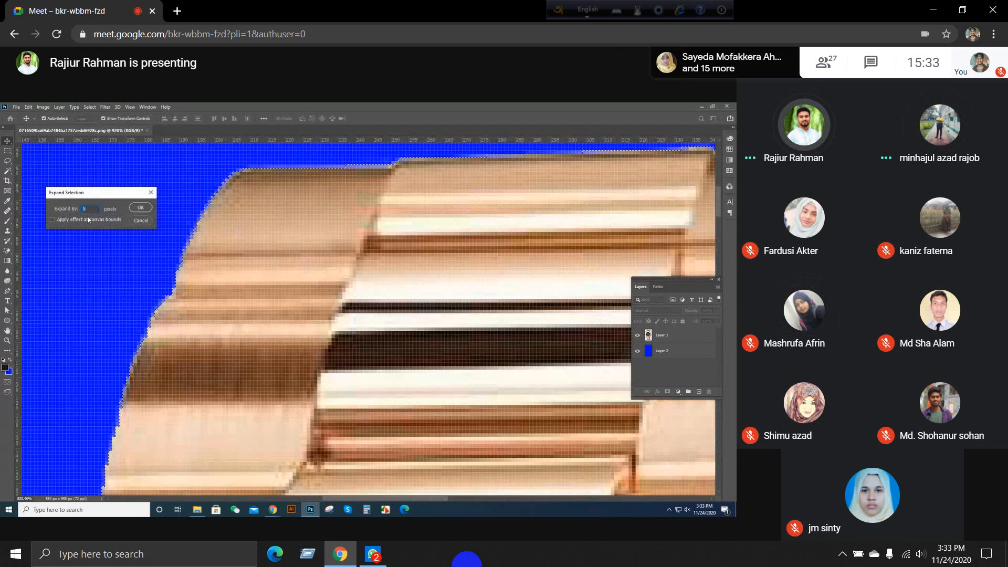
{"action": "left_click", "coordinate": [141, 207]}
Step: Delete the selected fringe pixels around the watch on Layer 1, clear the selection and inspect the cleaned edges
{"action": "scroll", "coordinate": [239, 205], "scroll_direction": "down", "scroll_amount": 8}
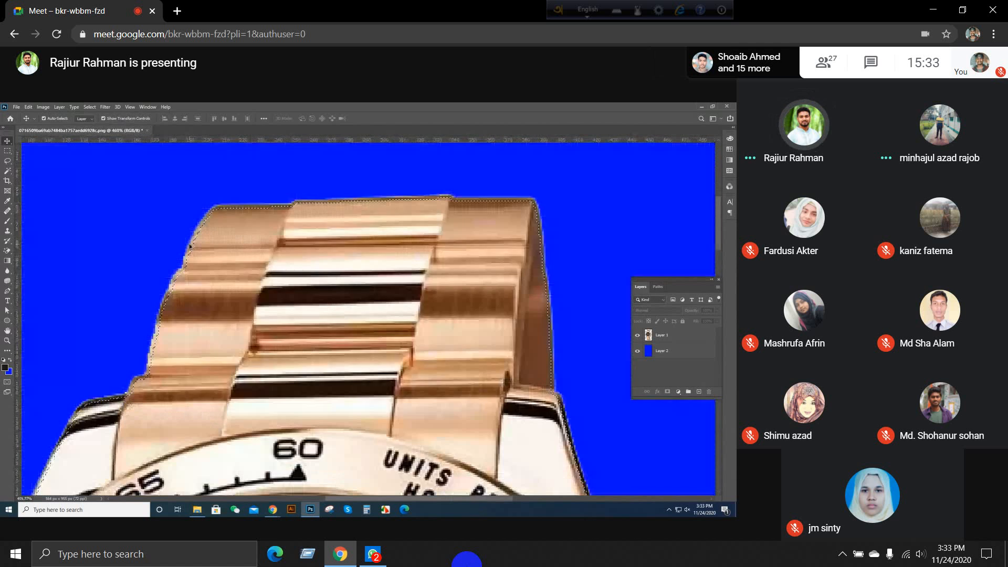
{"action": "scroll", "coordinate": [334, 375], "scroll_direction": "up", "scroll_amount": 5}
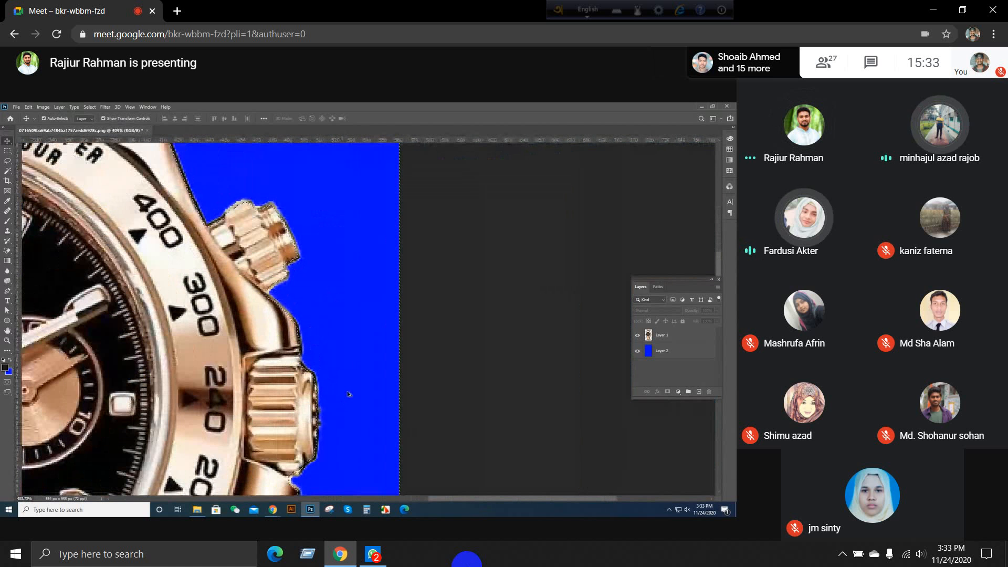
{"action": "scroll", "coordinate": [349, 394], "scroll_direction": "down", "scroll_amount": 4}
{"action": "scroll", "coordinate": [329, 431], "scroll_direction": "up", "scroll_amount": 6}
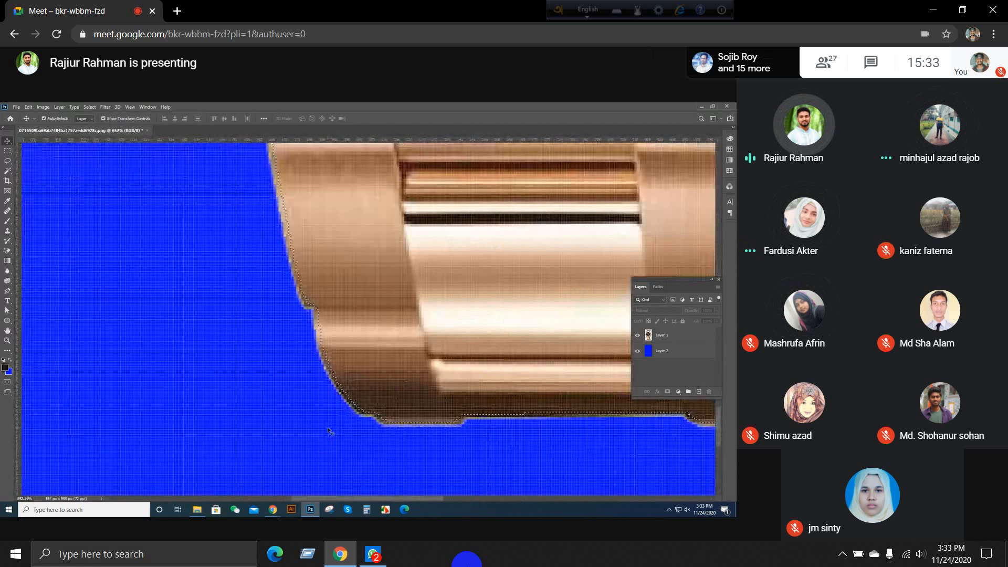
{"action": "left_click", "coordinate": [677, 339]}
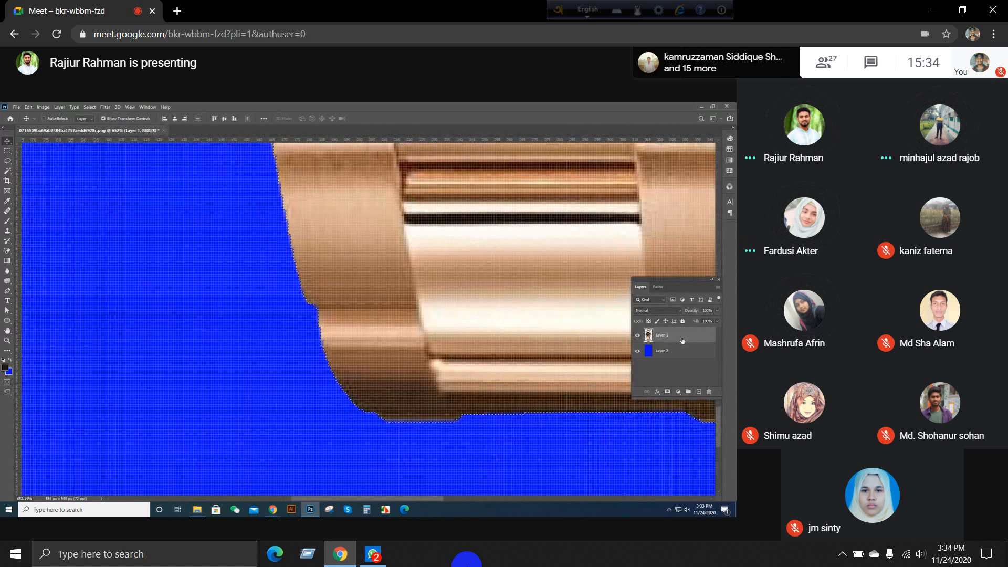
{"action": "scroll", "coordinate": [254, 388], "scroll_direction": "down", "scroll_amount": 5}
{"action": "scroll", "coordinate": [254, 388], "scroll_direction": "down", "scroll_amount": 3}
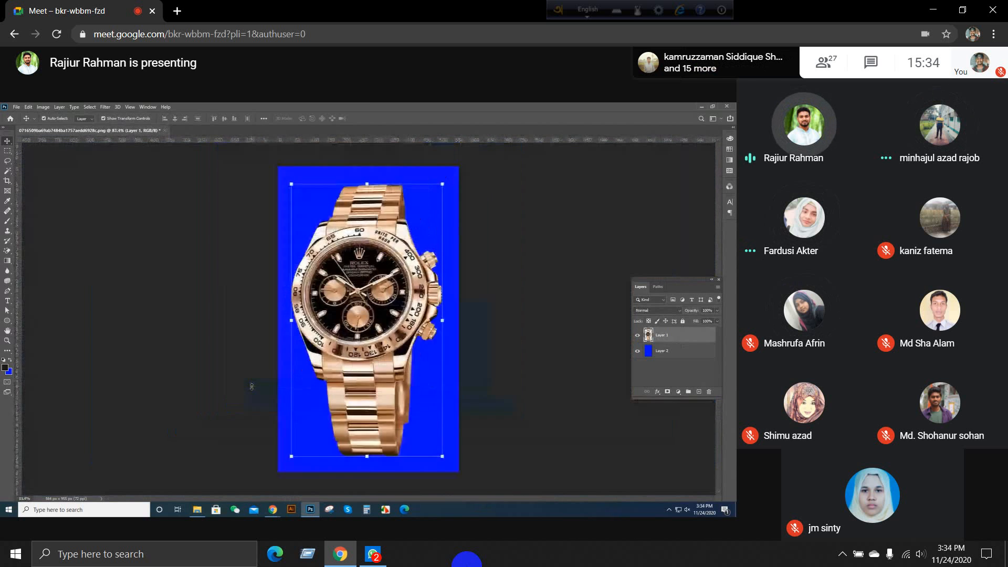
{"action": "scroll", "coordinate": [403, 200], "scroll_direction": "up", "scroll_amount": 5}
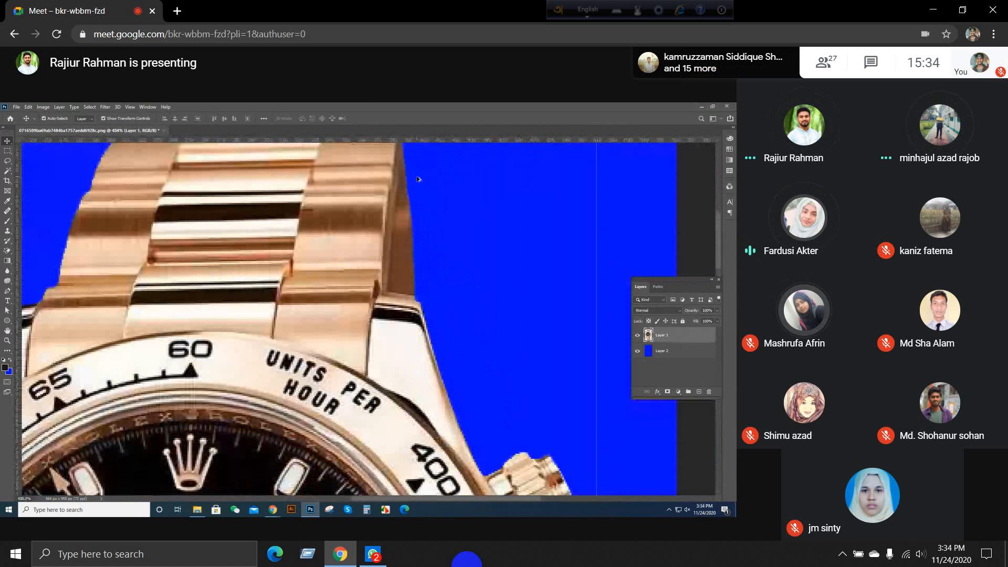
{"action": "scroll", "coordinate": [131, 231], "scroll_direction": "down", "scroll_amount": 3}
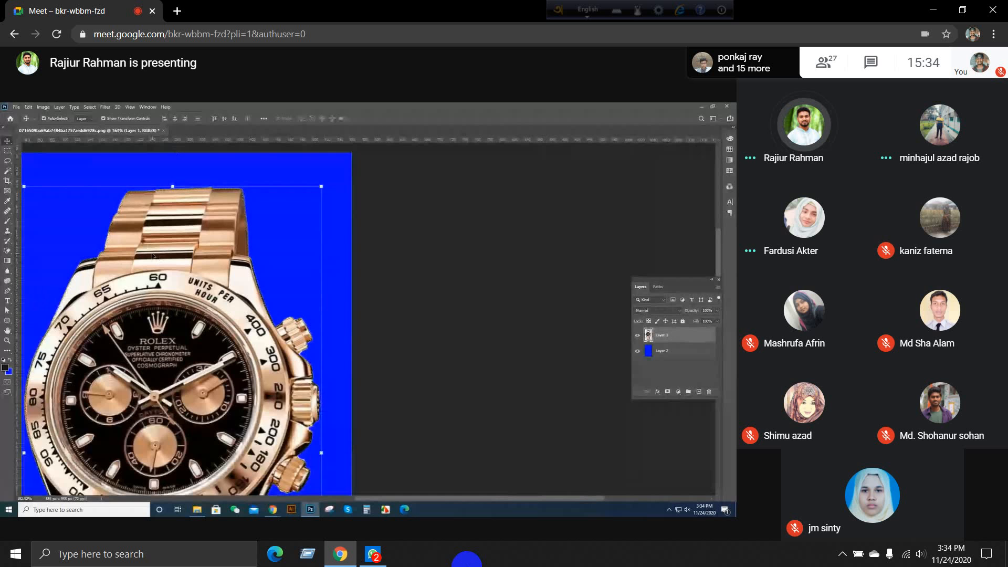
{"action": "scroll", "coordinate": [176, 195], "scroll_direction": "down", "scroll_amount": 2}
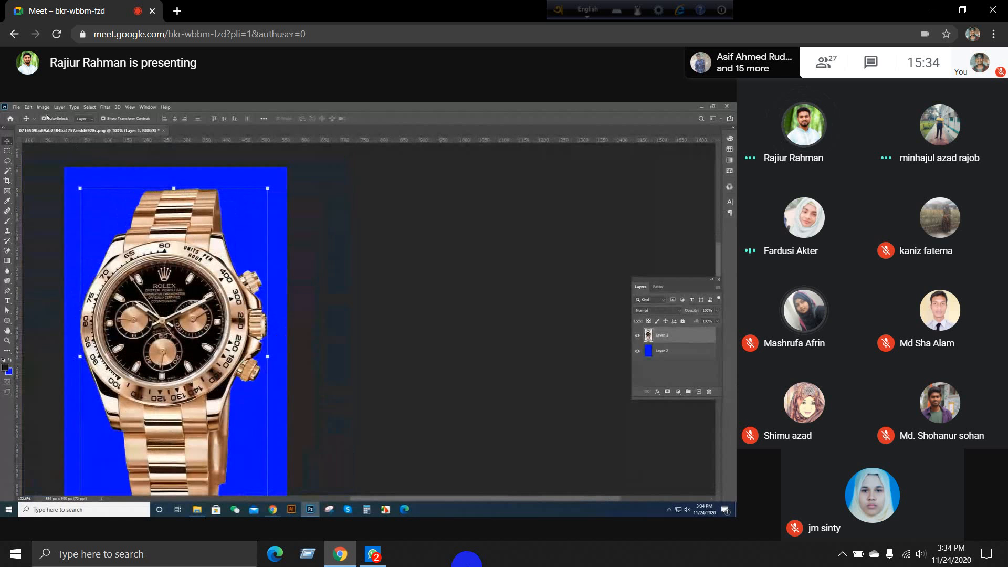
Step: Convert the watch outline selection into a border selection 5 pixels wide and add a new empty layer
{"action": "left_click", "coordinate": [91, 106]}
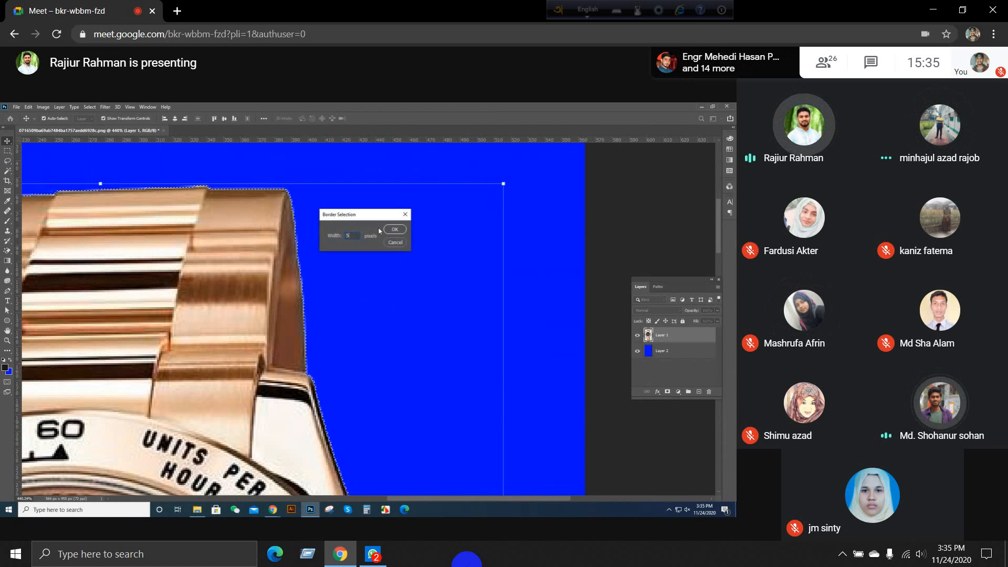
{"action": "left_click", "coordinate": [399, 231]}
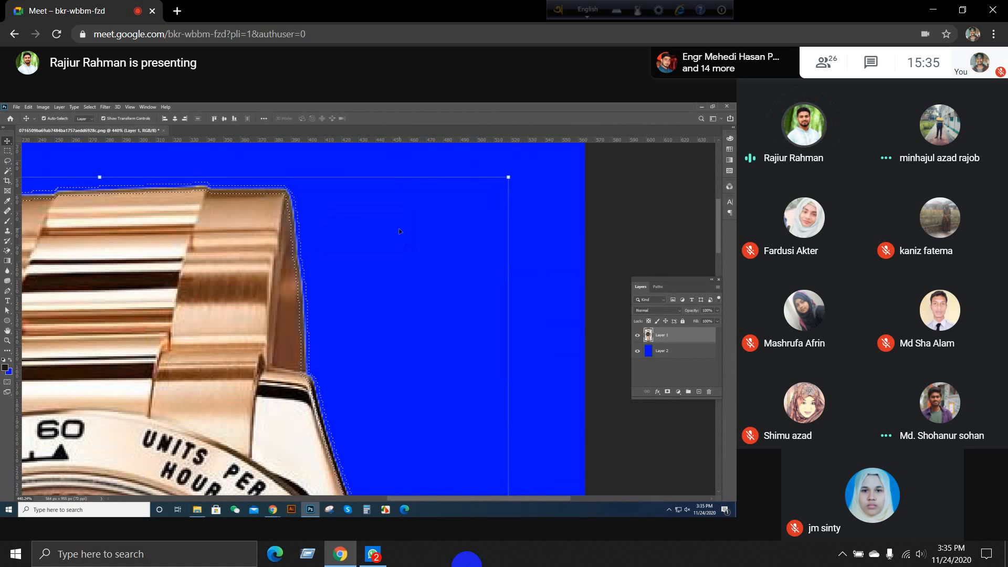
{"action": "scroll", "coordinate": [292, 184], "scroll_direction": "up", "scroll_amount": 5}
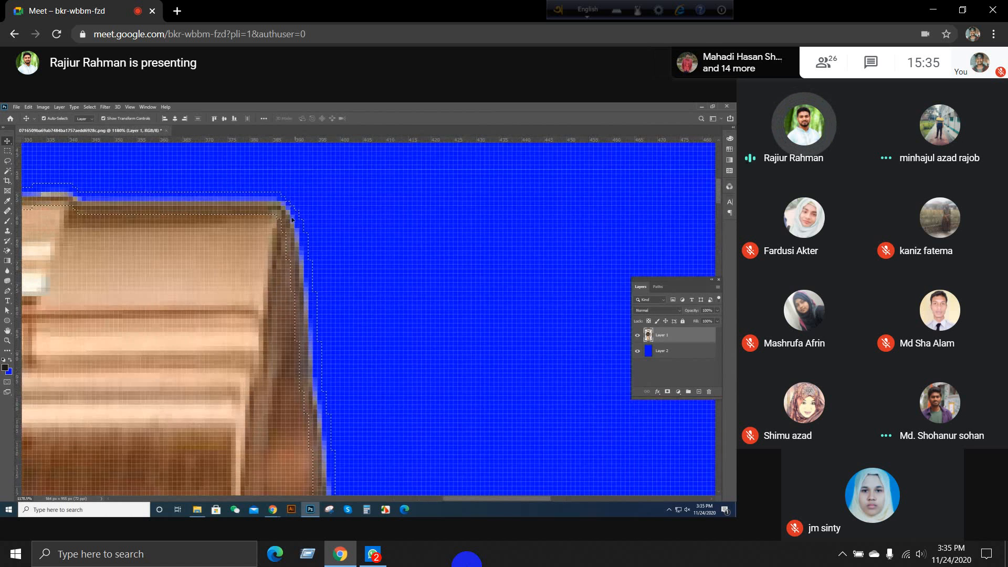
{"action": "scroll", "coordinate": [293, 214], "scroll_direction": "up", "scroll_amount": 4}
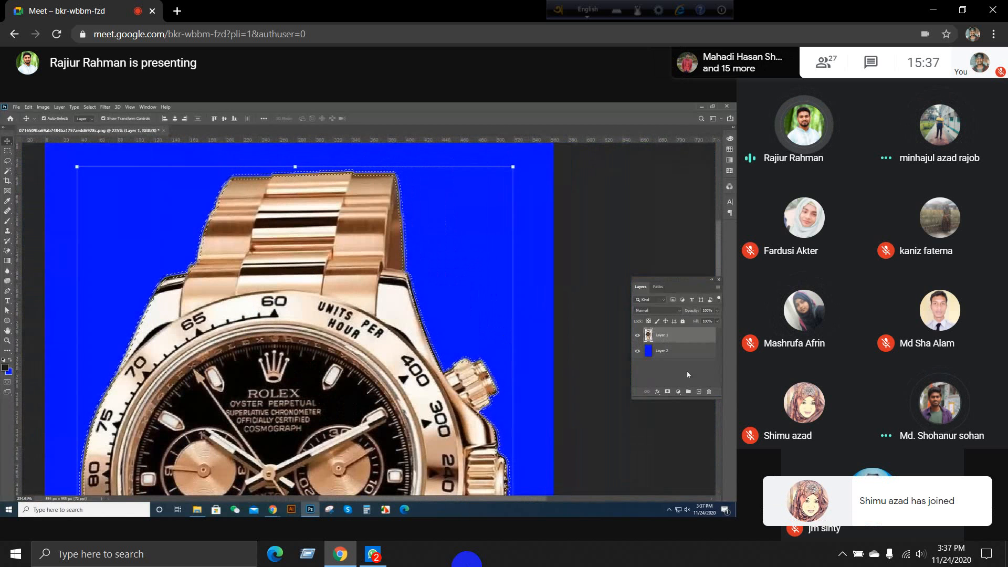
{"action": "left_click", "coordinate": [699, 393]}
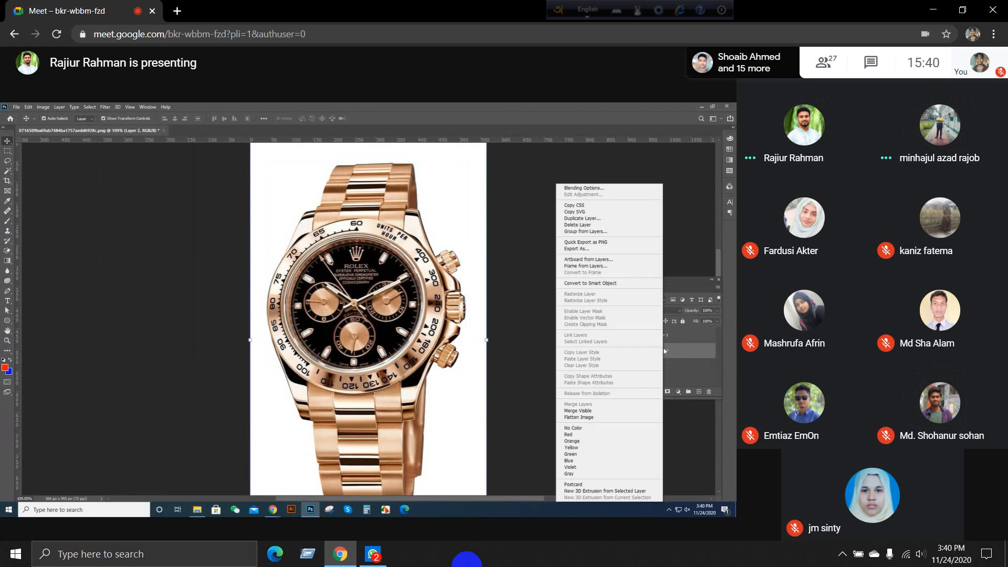
Step: Lock all properties of the white background layer, Layer 2, and select the watch on Layer 1
{"action": "left_click", "coordinate": [673, 352]}
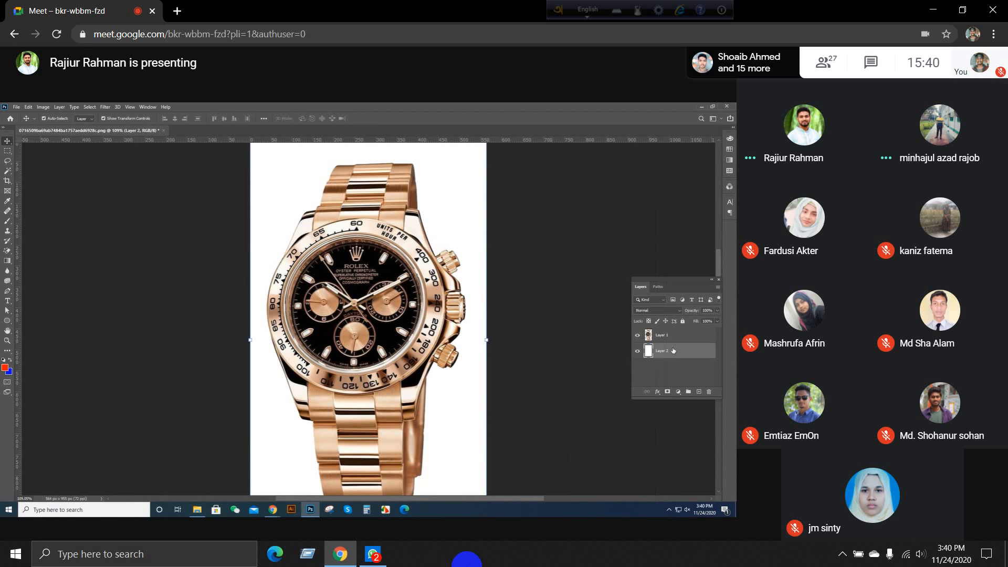
{"action": "left_click", "coordinate": [684, 322]}
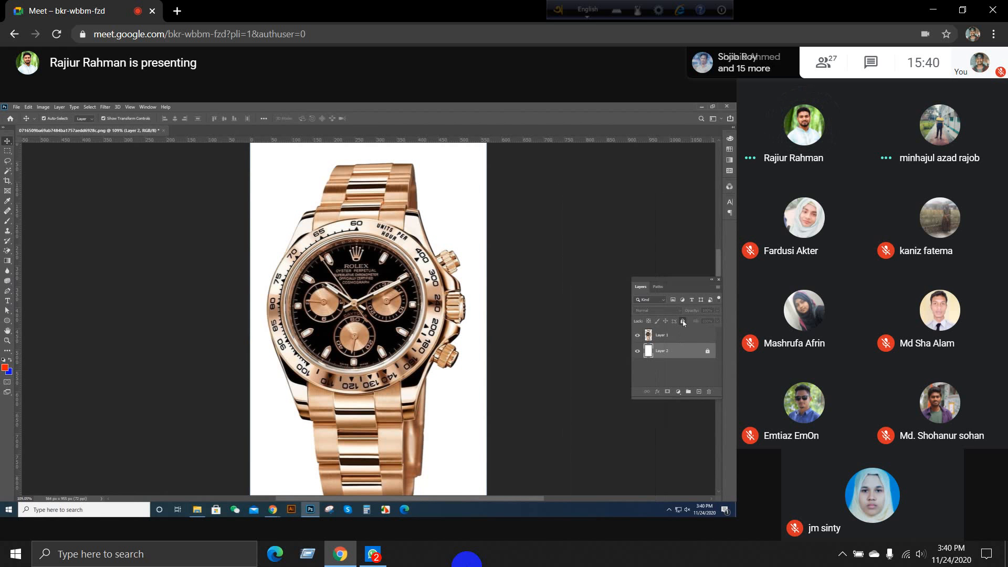
{"action": "left_click", "coordinate": [556, 344]}
{"action": "left_click", "coordinate": [321, 330]}
{"action": "scroll", "coordinate": [321, 330], "scroll_direction": "down", "scroll_amount": 2}
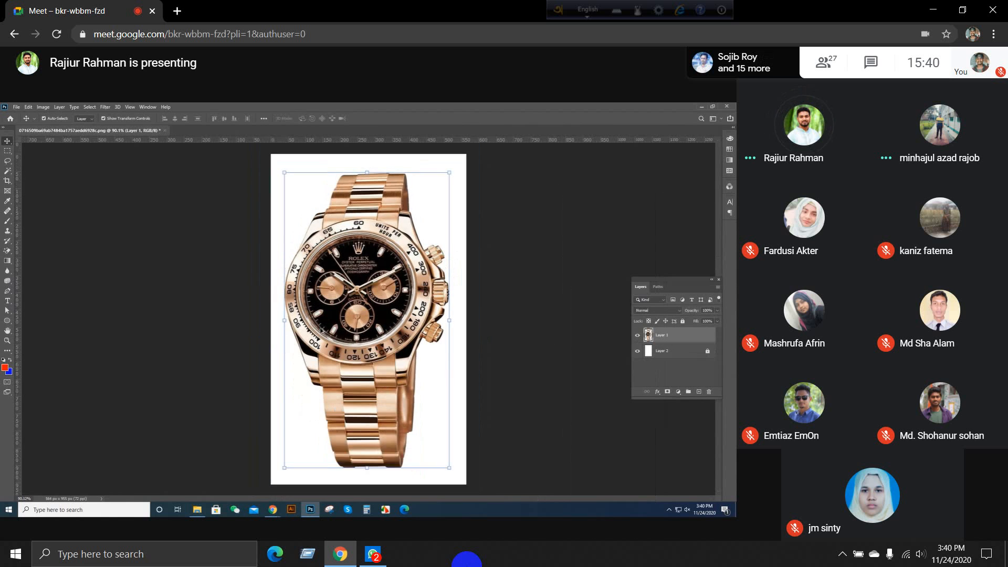
{"action": "scroll", "coordinate": [322, 331], "scroll_direction": "up", "scroll_amount": 1}
{"action": "scroll", "coordinate": [321, 331], "scroll_direction": "down", "scroll_amount": 2}
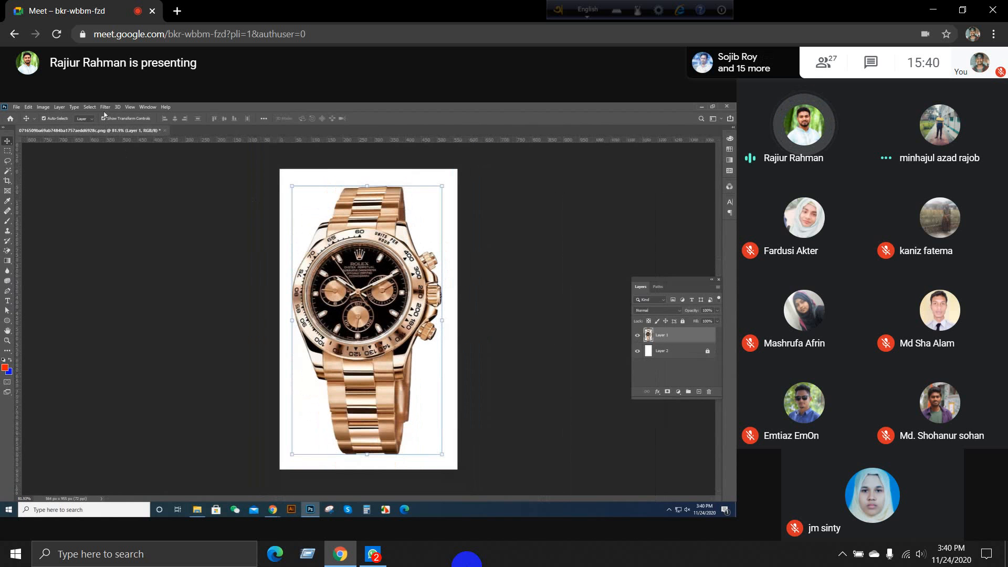
Step: Preview the Craquelure texture on the watch in the Filter Gallery and cancel without applying it
{"action": "left_click", "coordinate": [105, 107]}
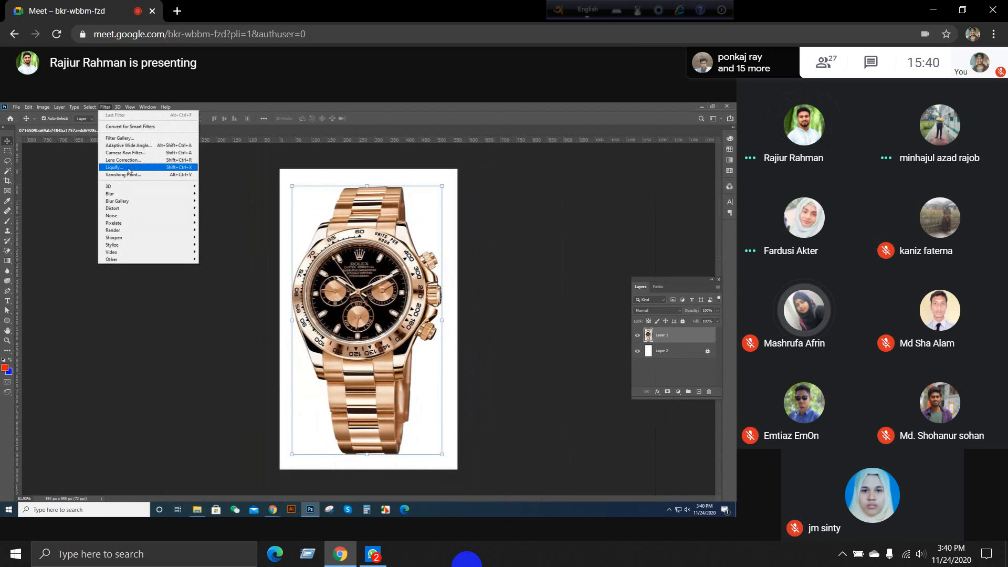
{"action": "left_click", "coordinate": [137, 139]}
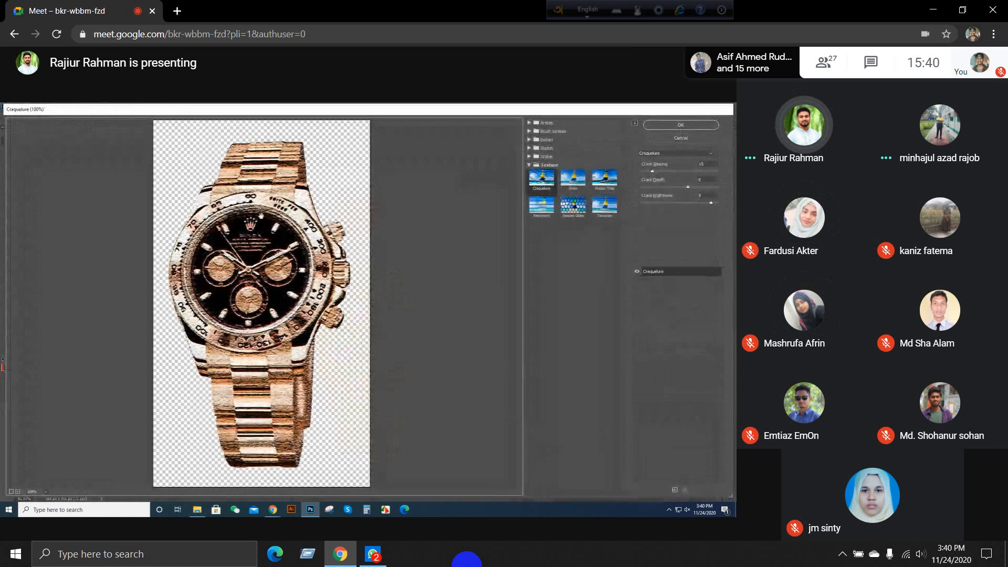
{"action": "left_click", "coordinate": [681, 138]}
Step: Open the watch in Adaptive Wide Angle and outline a closed polygon constraint around the upper strap
{"action": "left_click", "coordinate": [90, 107]}
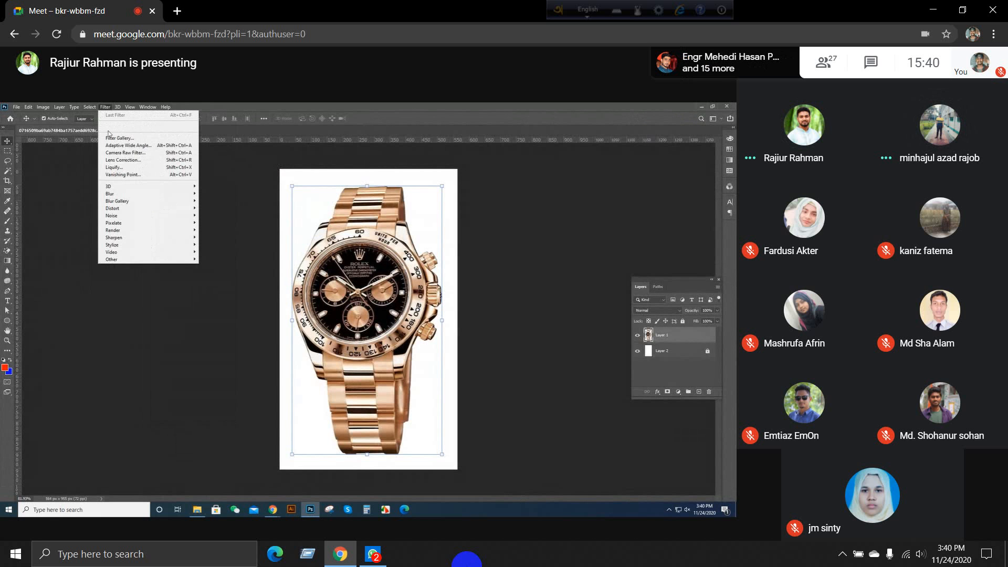
{"action": "mouse_move", "coordinate": [136, 248]}
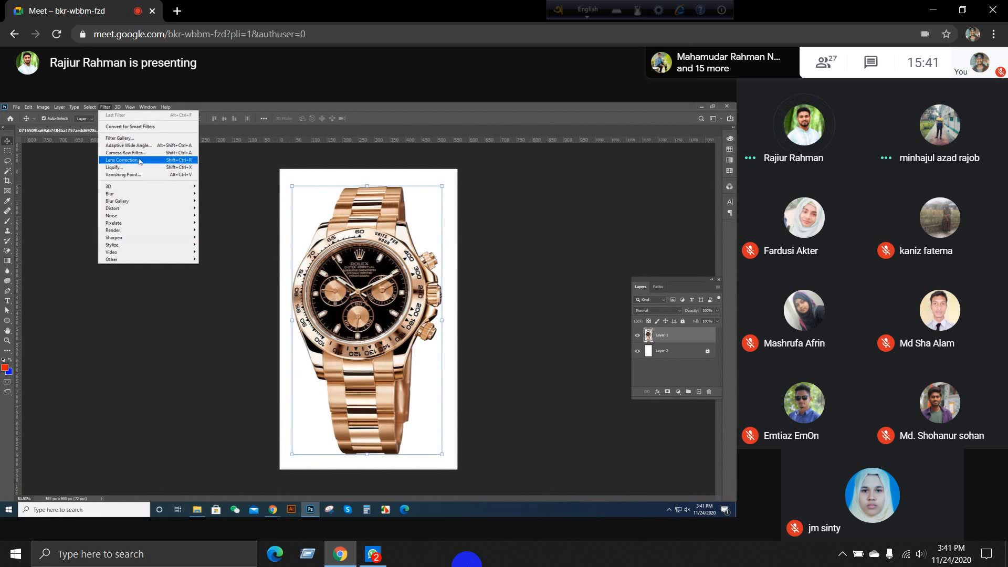
{"action": "left_click", "coordinate": [189, 146]}
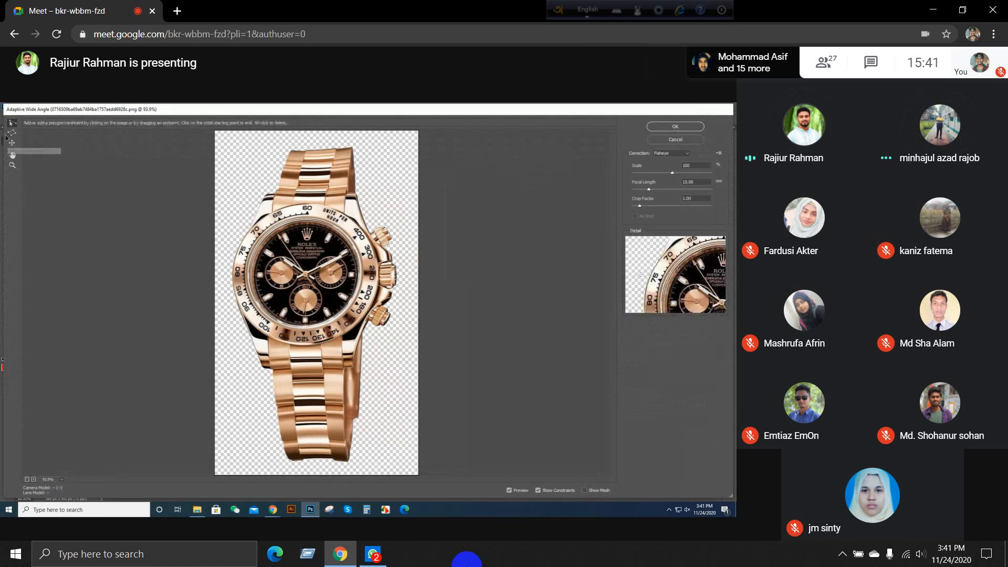
{"action": "left_click", "coordinate": [9, 135]}
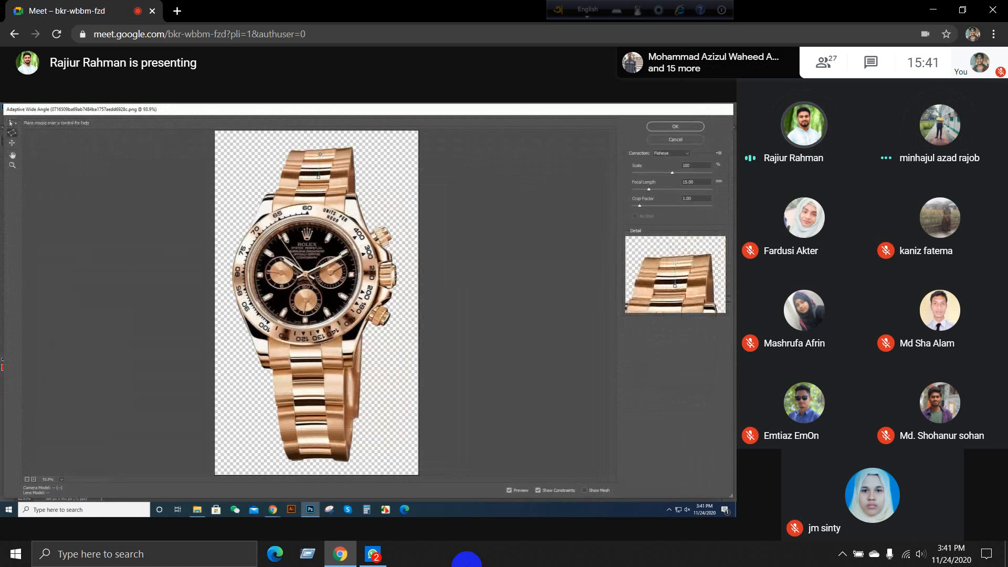
{"action": "left_click", "coordinate": [318, 178]}
{"action": "left_click", "coordinate": [340, 194]}
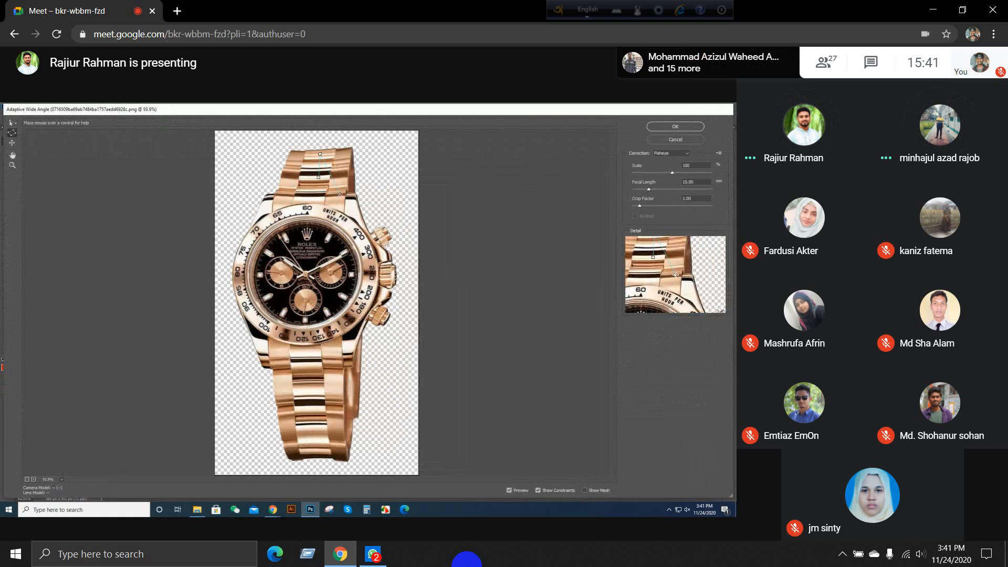
{"action": "left_click", "coordinate": [387, 182]}
{"action": "left_click", "coordinate": [322, 144]}
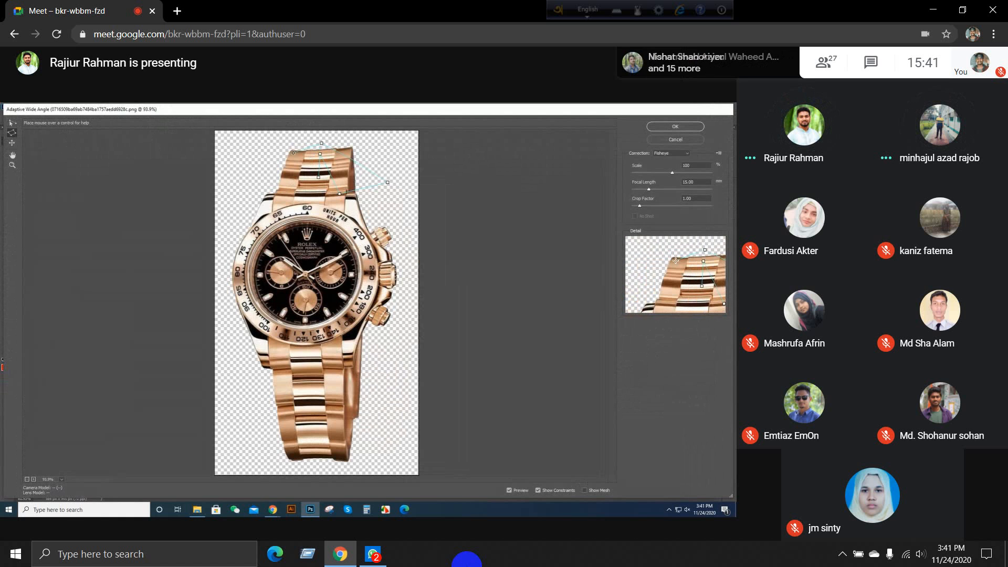
{"action": "left_click", "coordinate": [293, 153]}
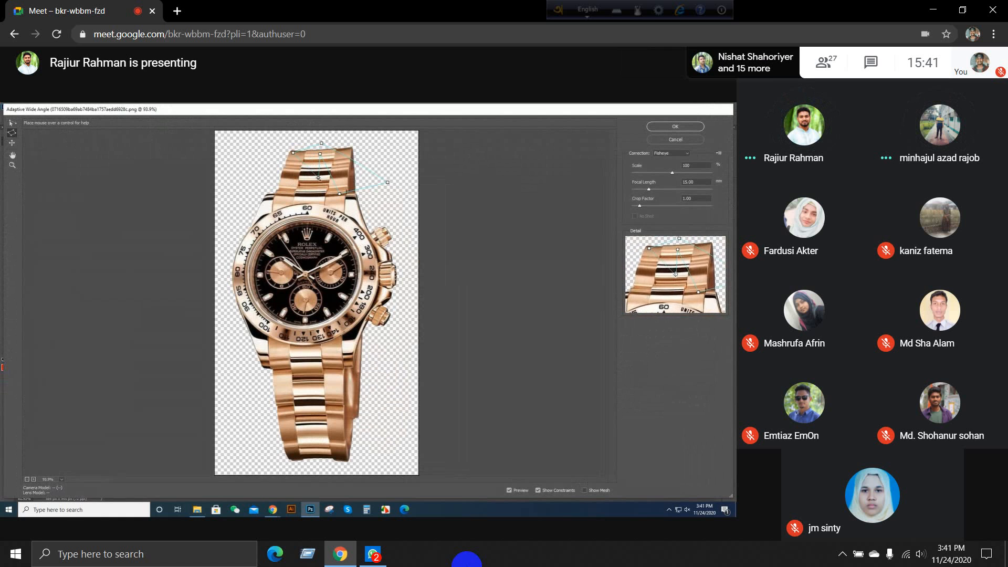
{"action": "left_click", "coordinate": [318, 178]}
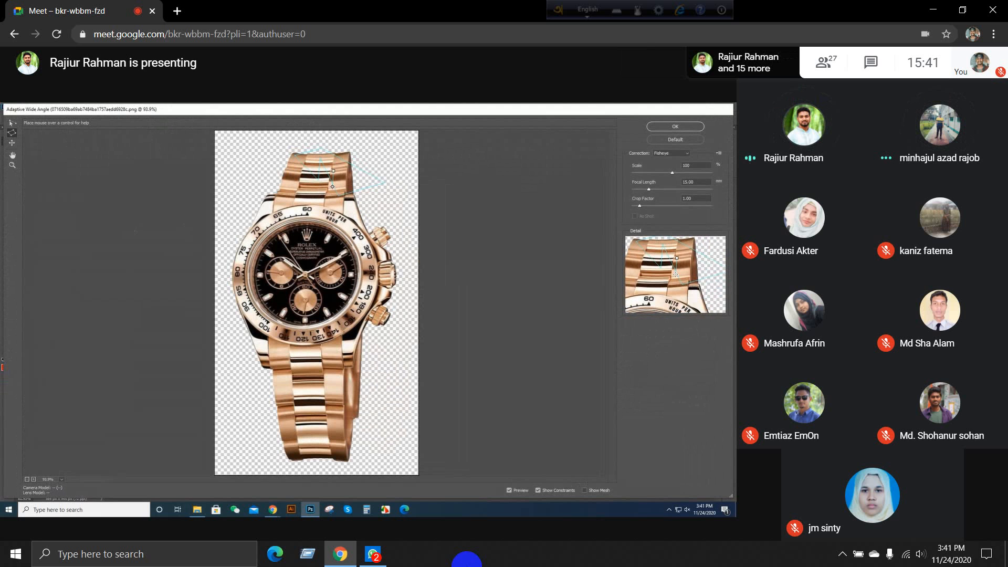
Step: Try additional Adaptive Wide Angle constraints across the upper strap and the top of the watch case
{"action": "left_click", "coordinate": [333, 168]}
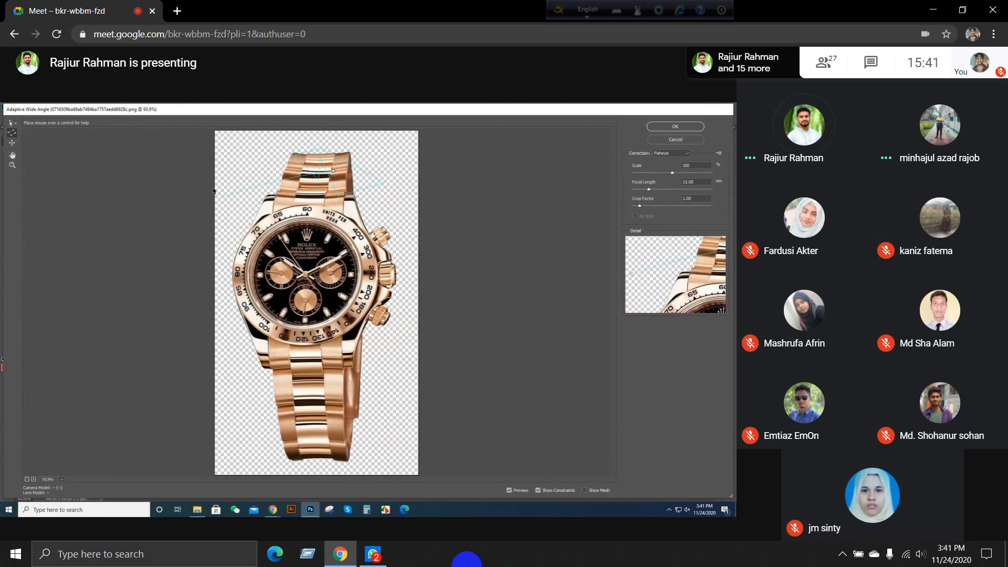
{"action": "left_click", "coordinate": [351, 179]}
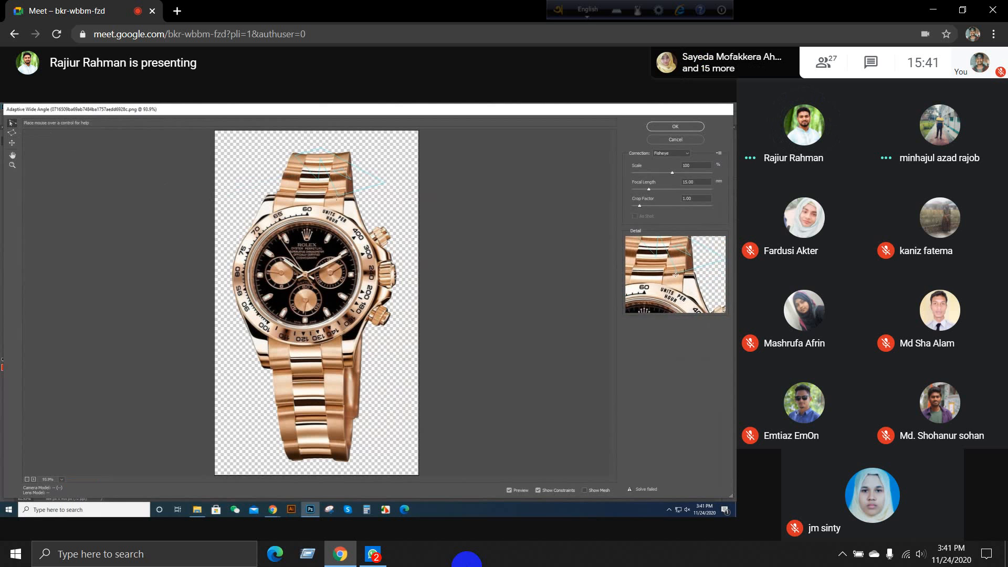
{"action": "left_click_drag", "start_coordinate": [337, 196], "coordinate": [326, 217]}
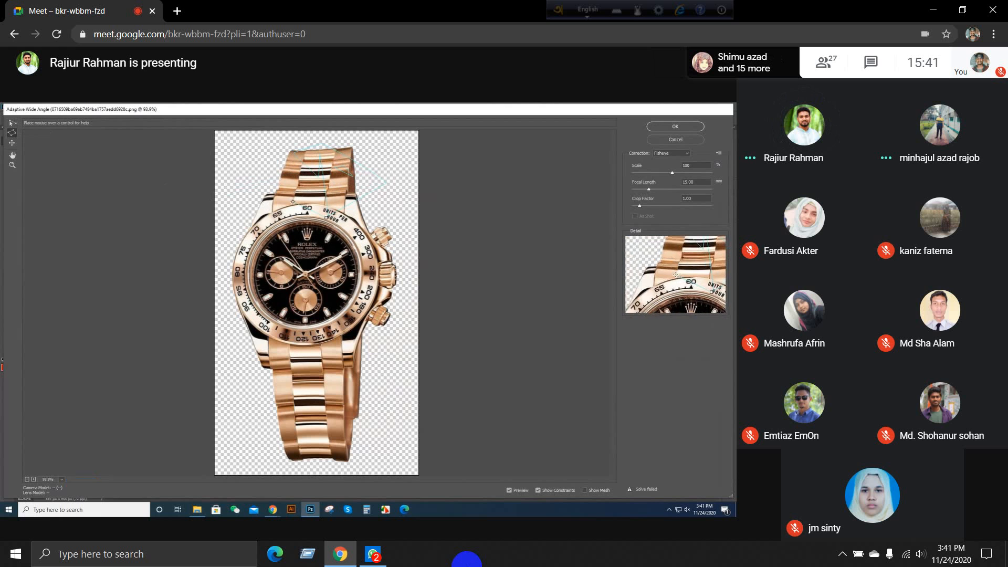
{"action": "left_click", "coordinate": [12, 124]}
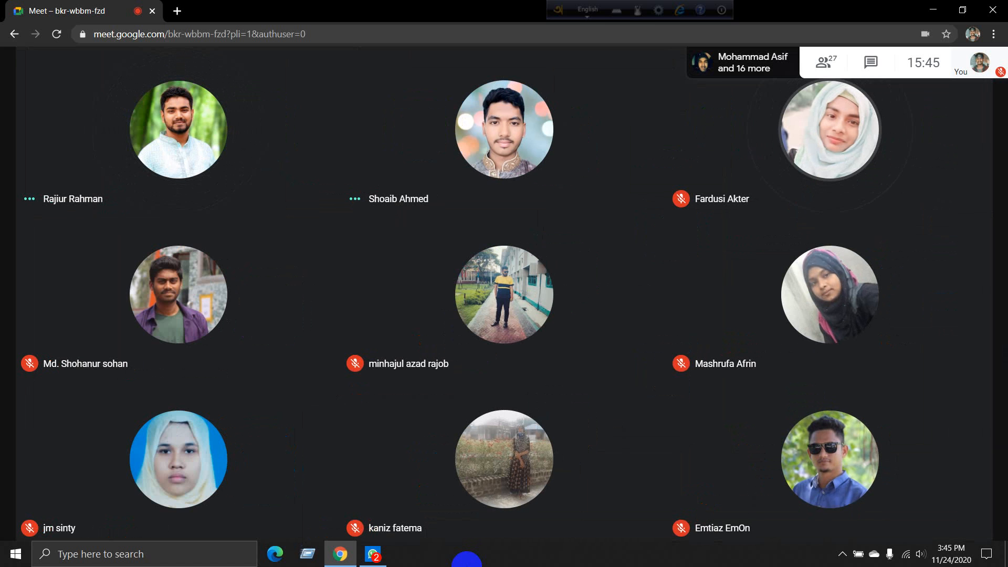
{"action": "left_click", "coordinate": [465, 559]}
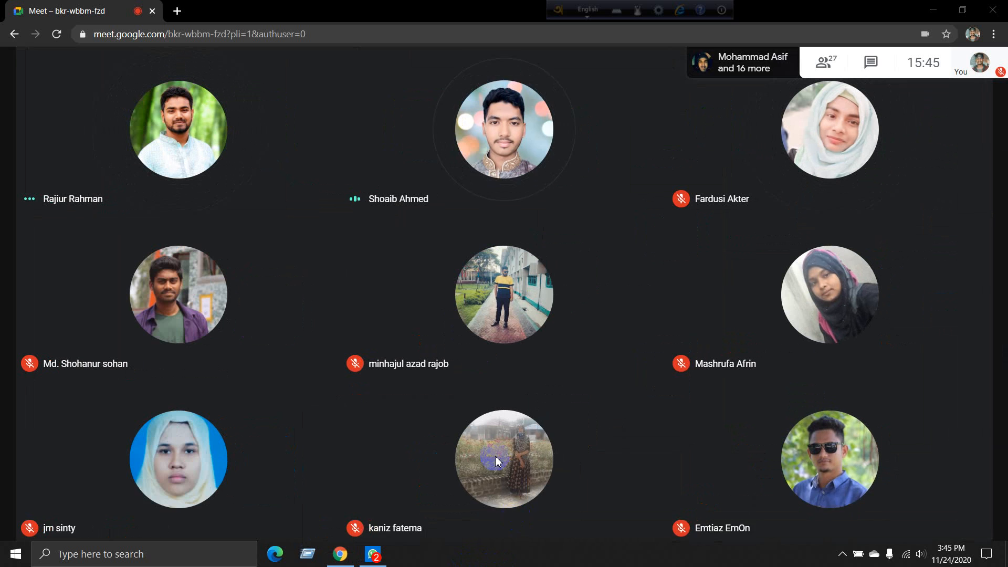
{"action": "left_click", "coordinate": [843, 555]}
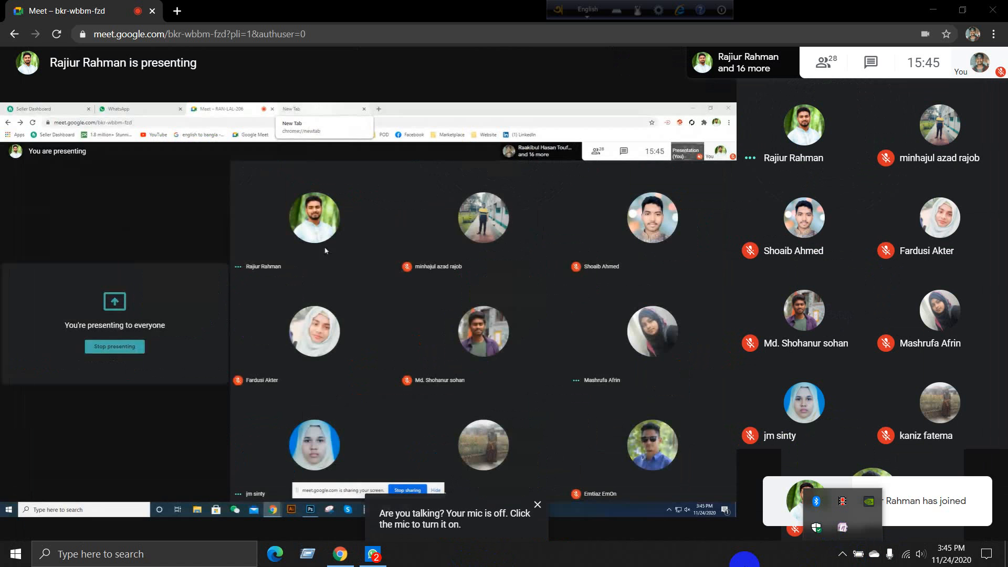
Step: Switch to Photoshop, open the red-dressed american-model JPG from the References folder on Online Work (E:) and close it again
{"action": "left_click", "coordinate": [311, 509]}
{"action": "left_click", "coordinate": [440, 489]}
{"action": "double_click", "coordinate": [327, 314]}
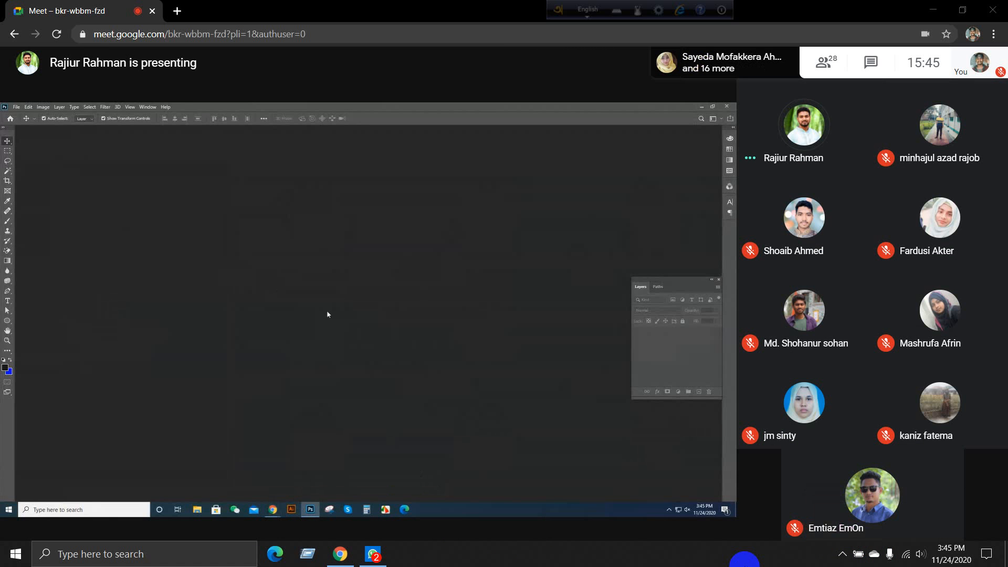
{"action": "left_click", "coordinate": [141, 266]}
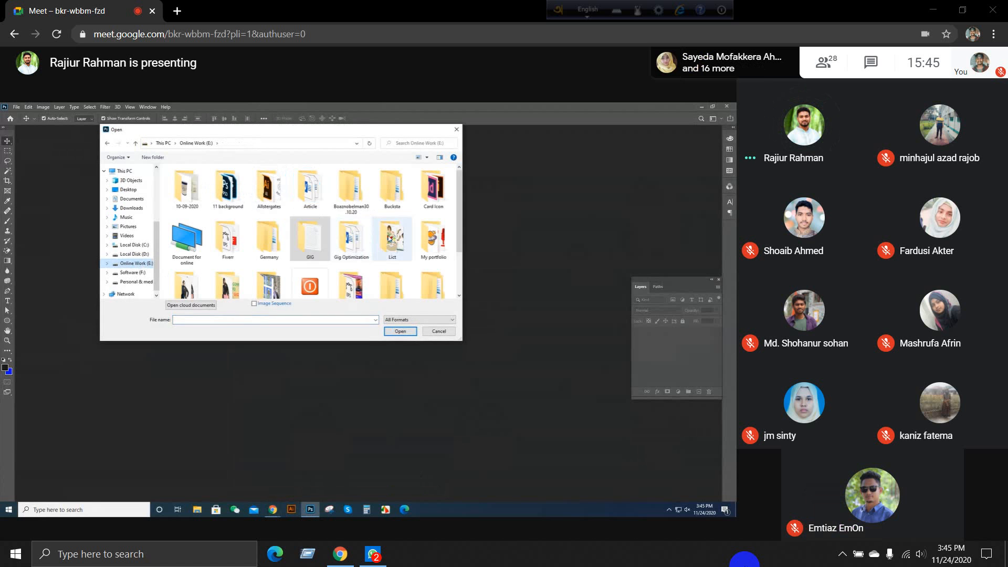
{"action": "double_click", "coordinate": [392, 239]}
{"action": "double_click", "coordinate": [391, 239]}
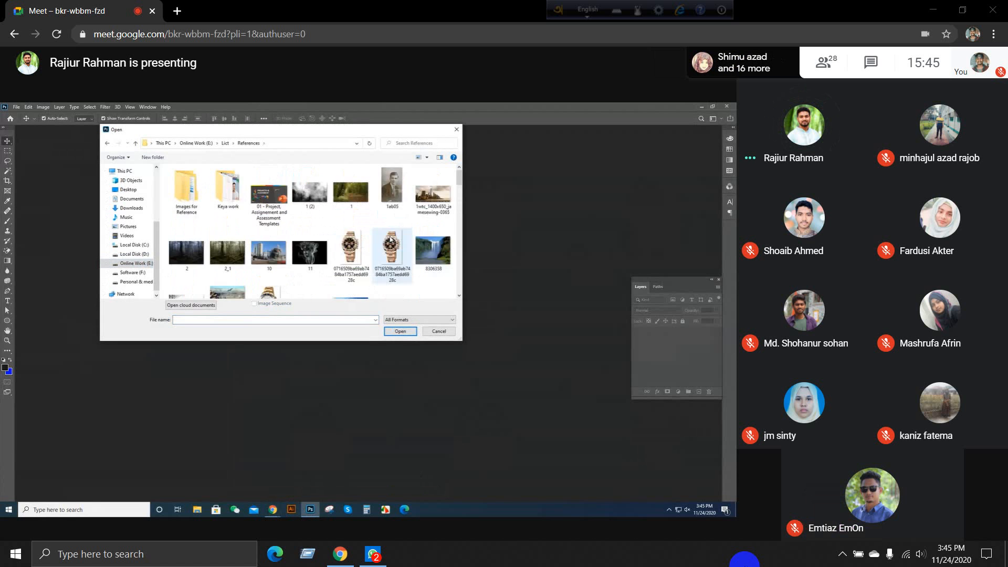
{"action": "scroll", "coordinate": [322, 222], "scroll_direction": "up", "scroll_amount": 2}
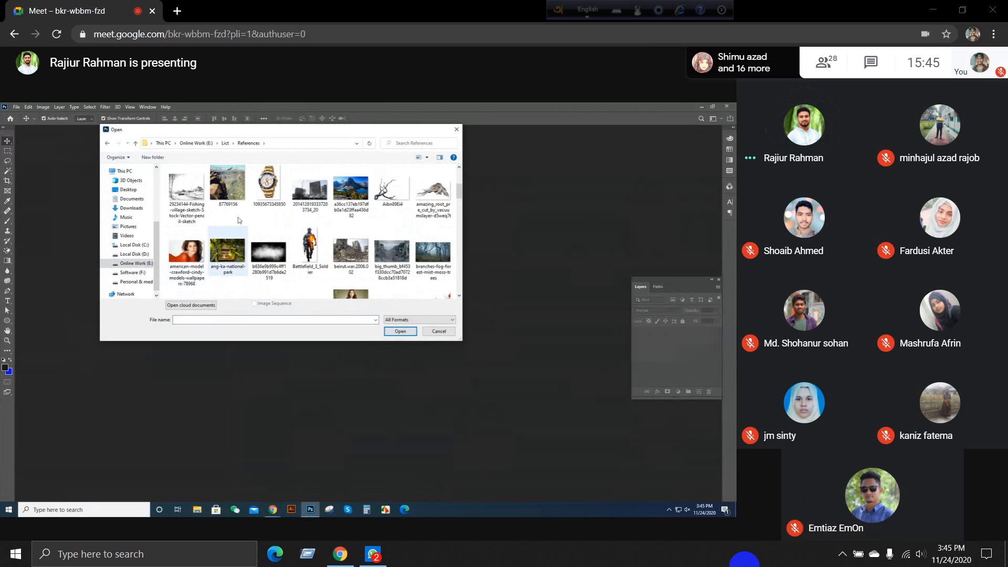
{"action": "double_click", "coordinate": [190, 255]}
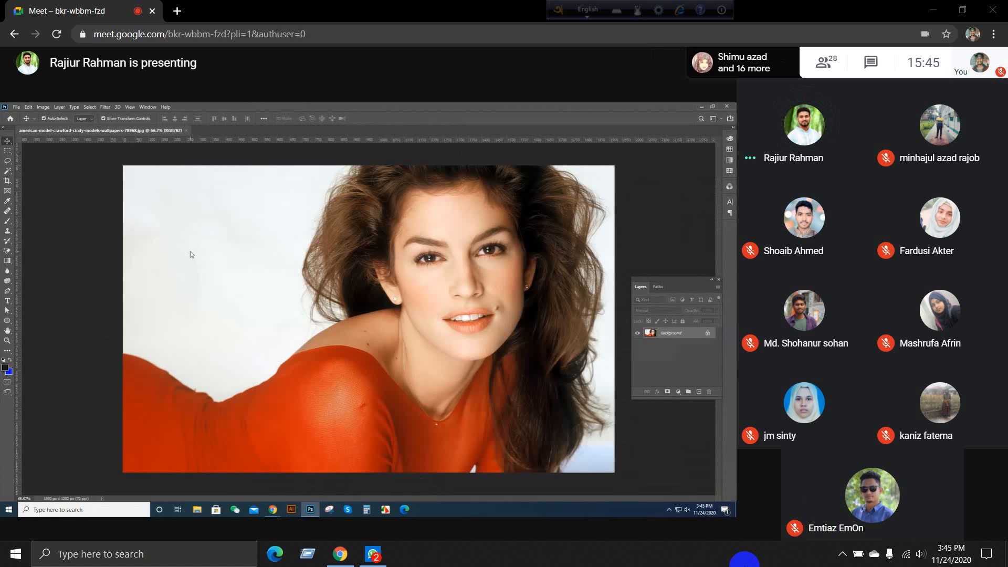
{"action": "left_click", "coordinate": [187, 131]}
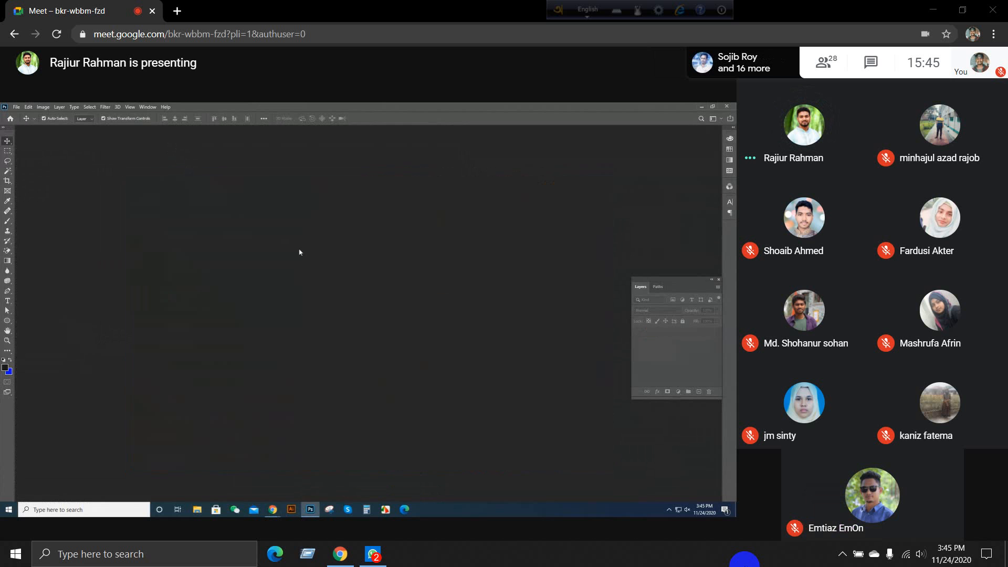
Step: Open the Girls__Models_Brunette_model_with_brown_eyes_047279_ image from the References folder and preview Lens Correction distortion on it
{"action": "key", "text": "ctrl+o"}
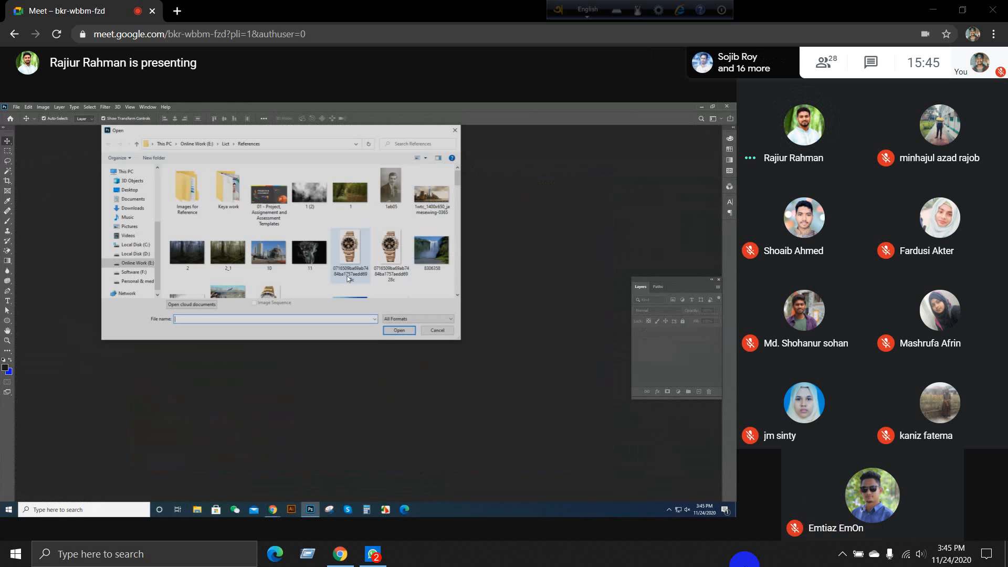
{"action": "scroll", "coordinate": [347, 279], "scroll_direction": "down", "scroll_amount": 5}
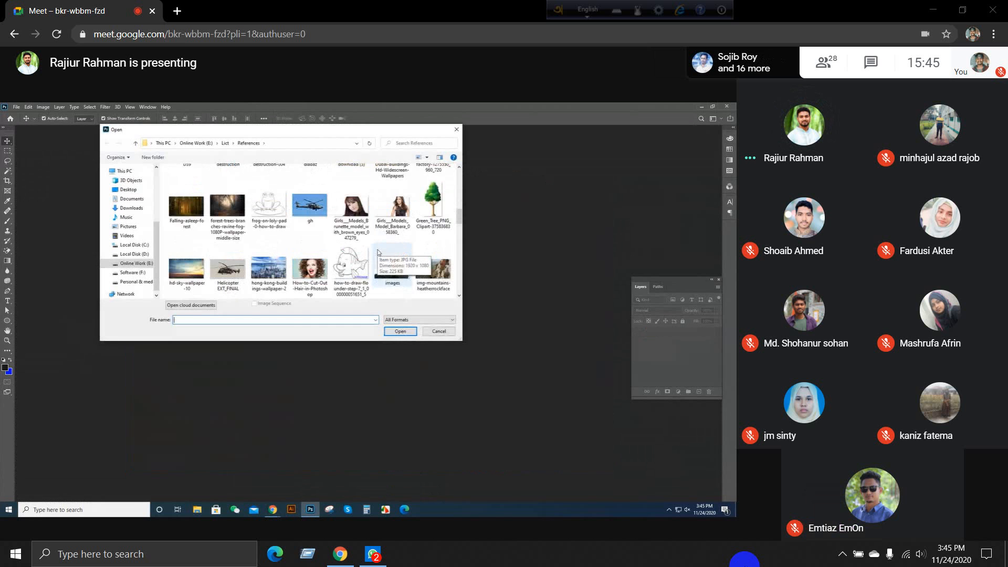
{"action": "double_click", "coordinate": [351, 209]}
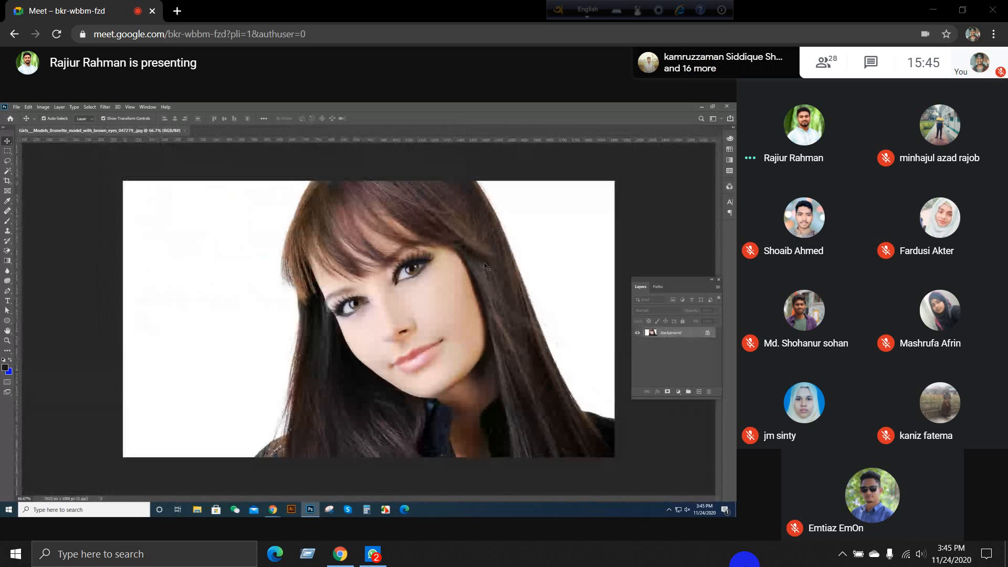
{"action": "left_click", "coordinate": [102, 107]}
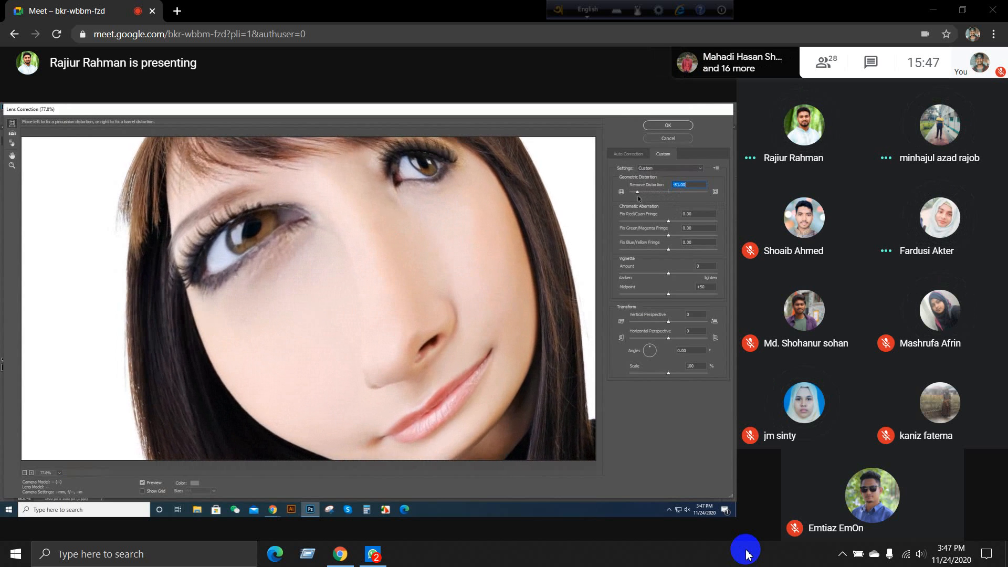
{"action": "mouse_move", "coordinate": [693, 516]}
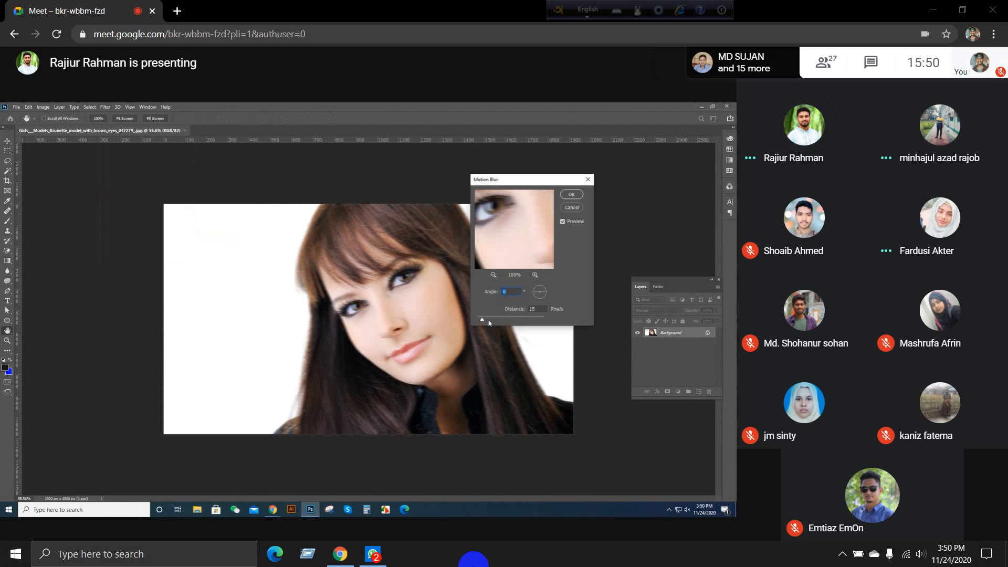
Step: Try a Motion Blur with angle 0 and distance 25 pixels on the portrait and inspect the blurred face
{"action": "left_click", "coordinate": [489, 321]}
{"action": "left_click_drag", "start_coordinate": [488, 322], "coordinate": [487, 323]}
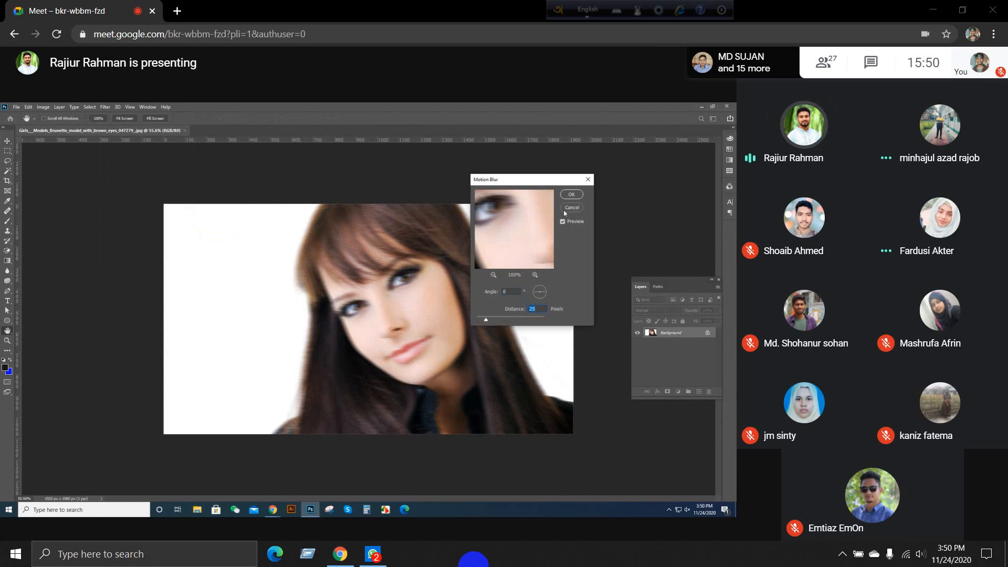
{"action": "left_click", "coordinate": [572, 194]}
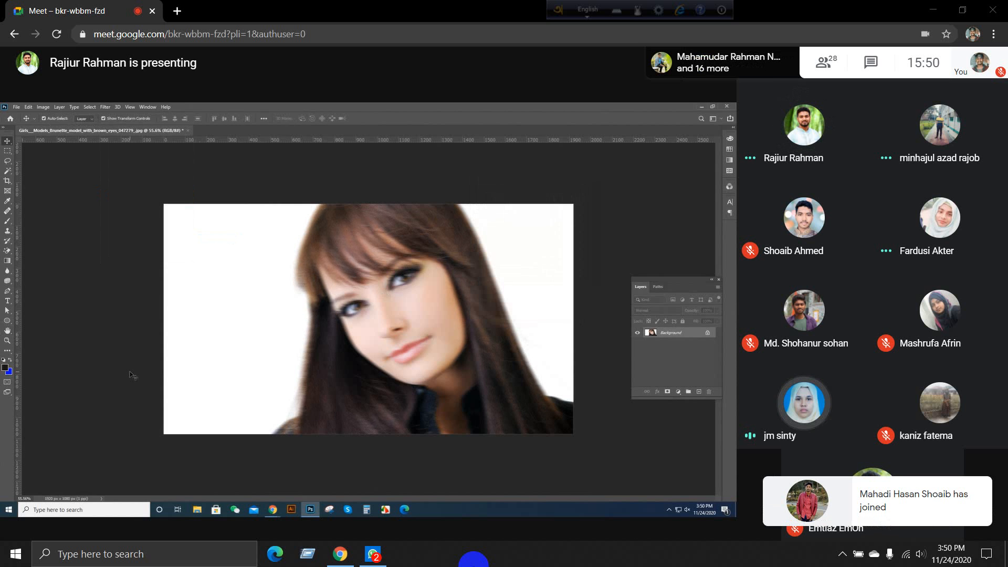
{"action": "scroll", "coordinate": [406, 320], "scroll_direction": "up", "scroll_amount": 5}
{"action": "scroll", "coordinate": [407, 323], "scroll_direction": "up", "scroll_amount": 10}
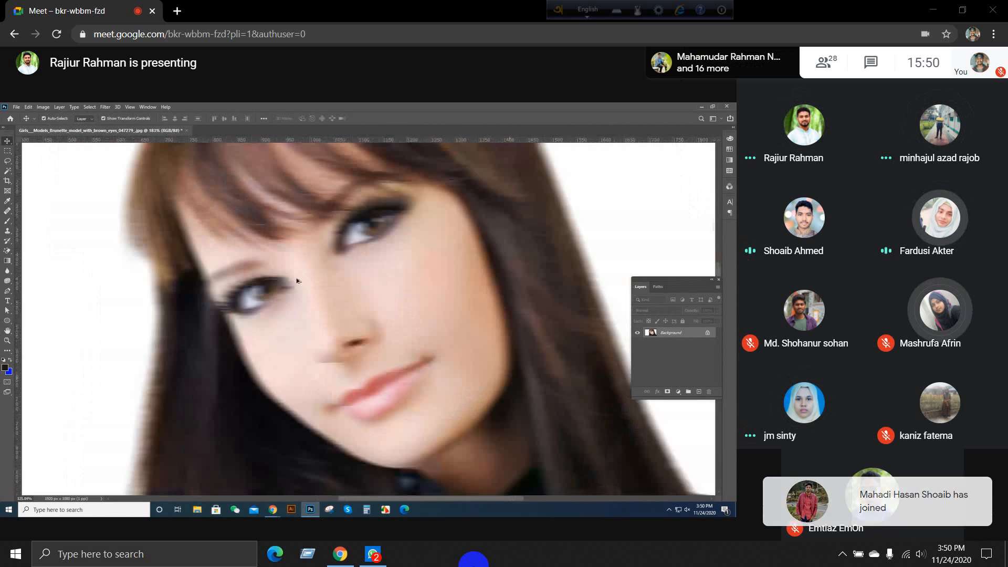
{"action": "scroll", "coordinate": [160, 319], "scroll_direction": "down", "scroll_amount": 12}
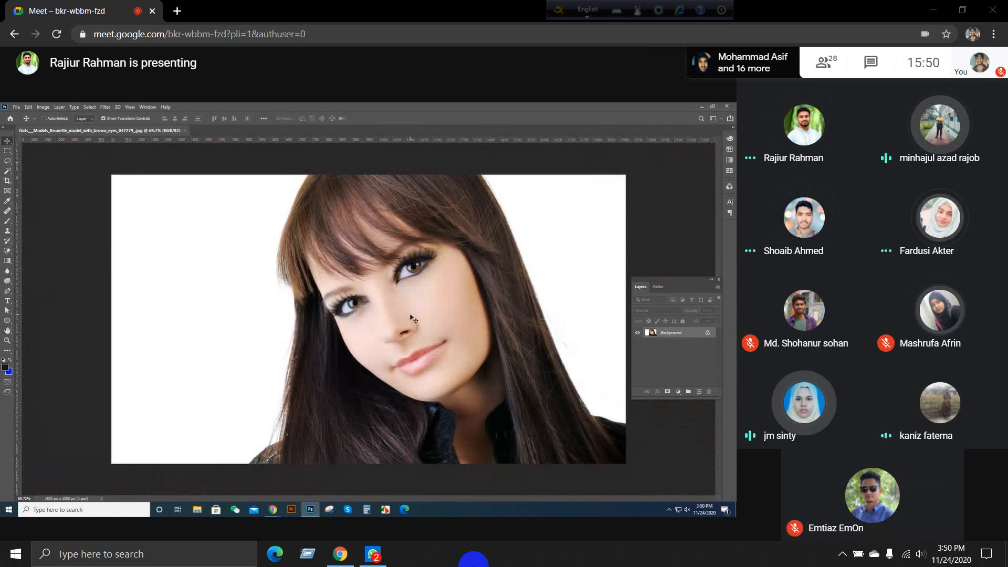
{"action": "scroll", "coordinate": [414, 318], "scroll_direction": "down", "scroll_amount": 3}
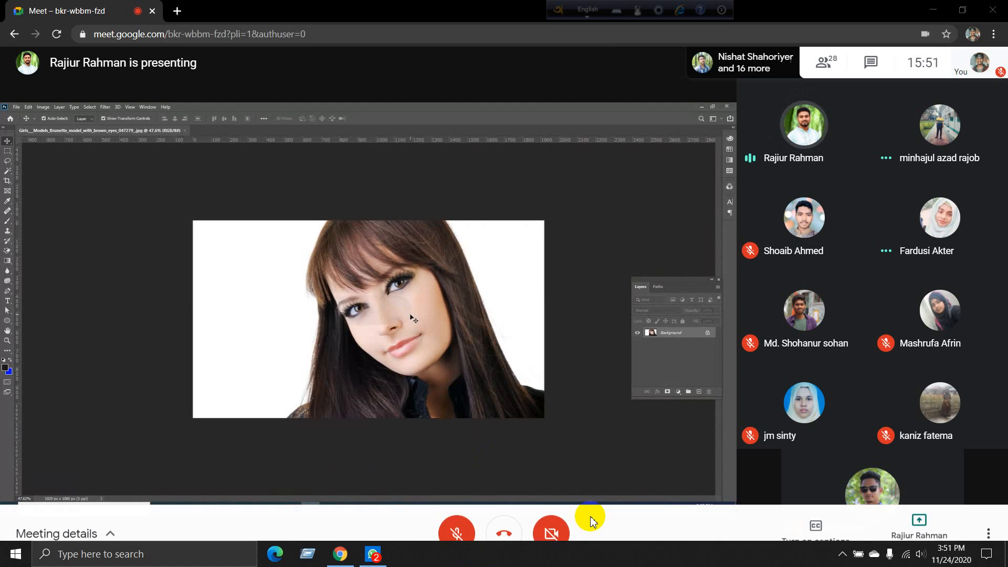
{"action": "left_click", "coordinate": [843, 554]}
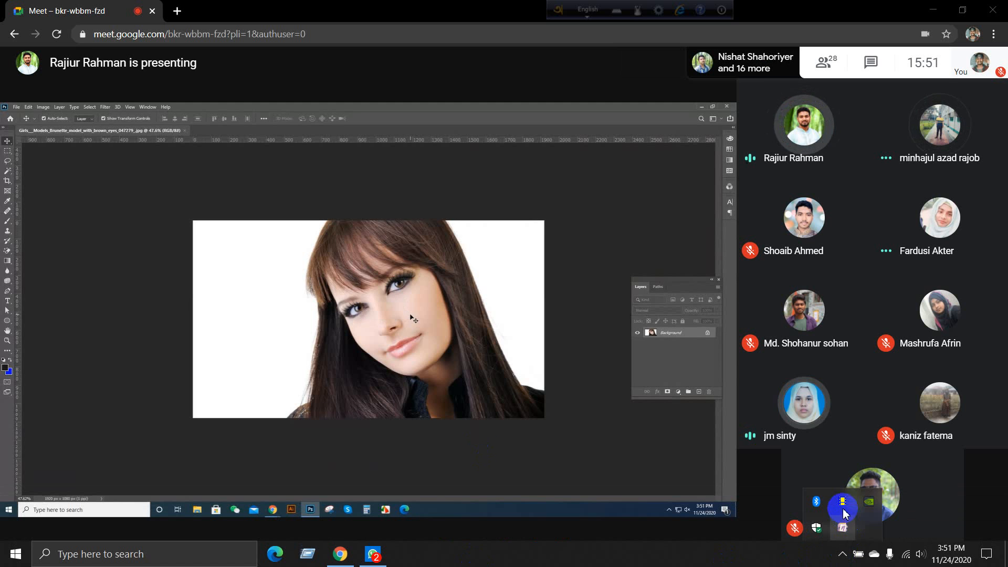
{"action": "left_click", "coordinate": [779, 558]}
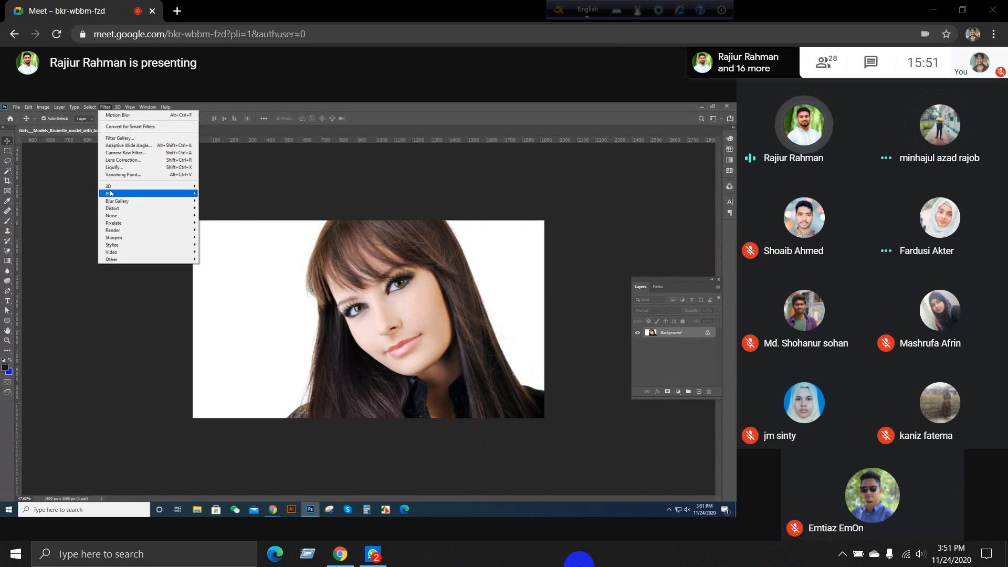
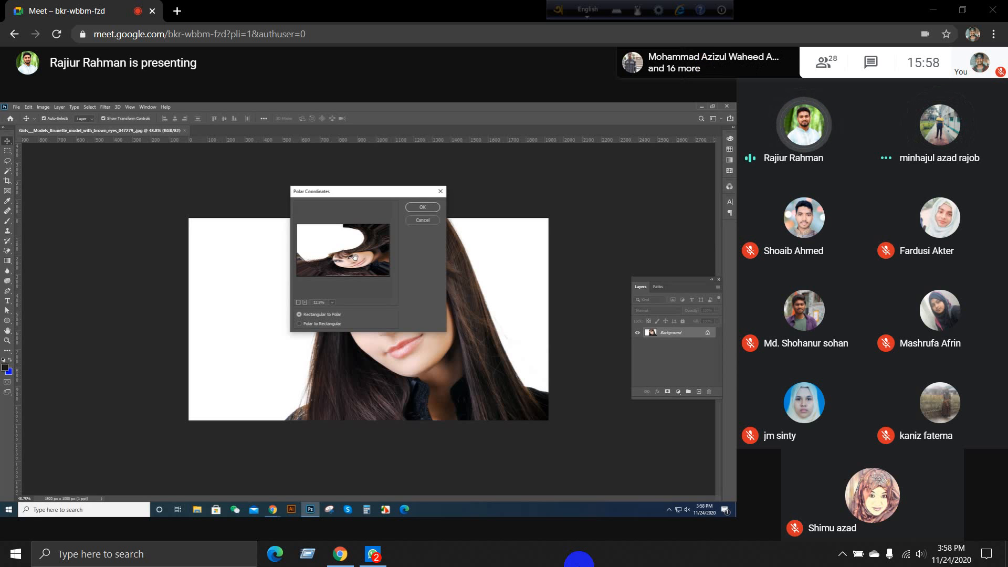
Step: Try the Polar Coordinates filter with Rectangular to Polar on the portrait and undo it
{"action": "left_click", "coordinate": [423, 208]}
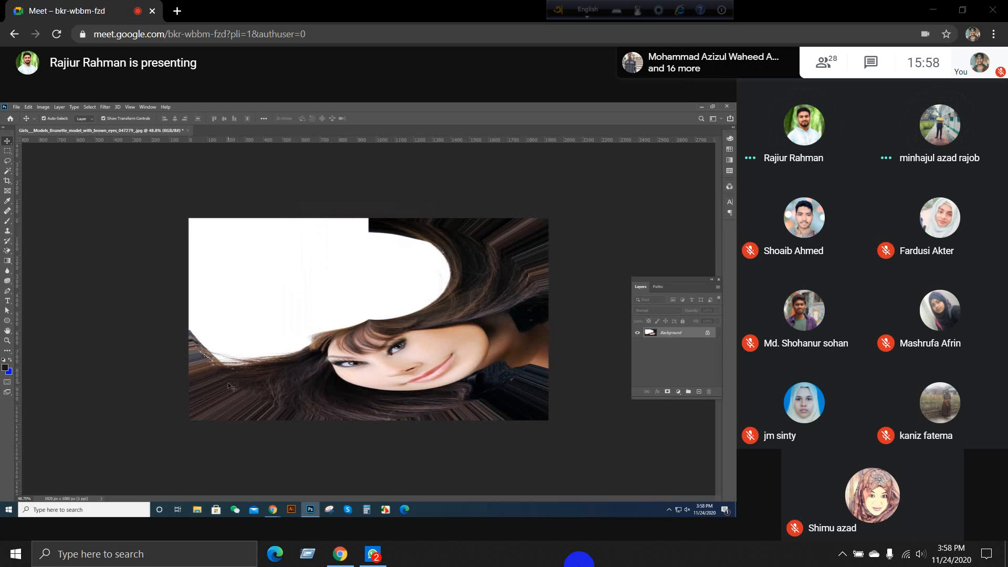
{"action": "key", "text": "ctrl+z"}
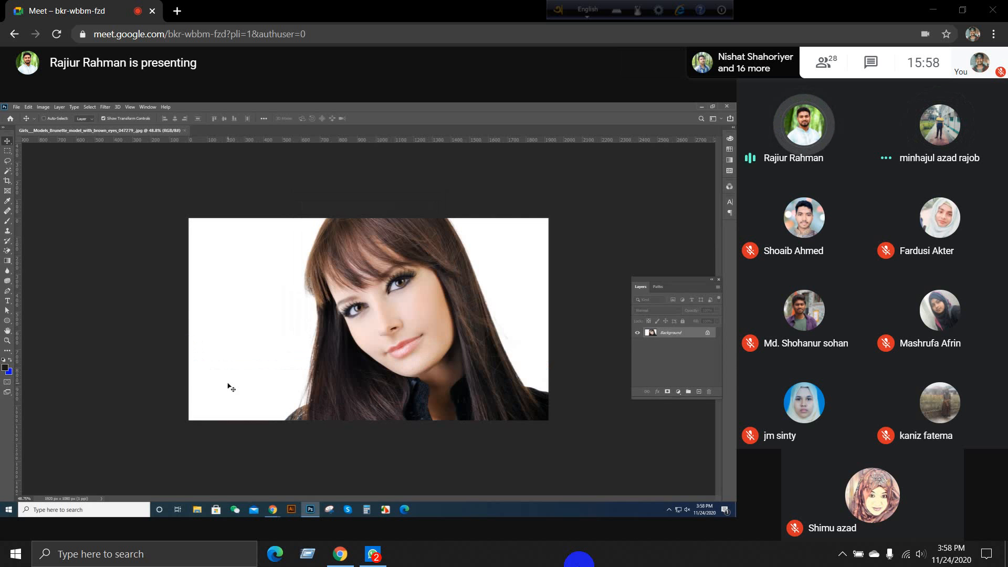
Step: Apply the Polar Coordinates distortion to the portrait with the Polar to Rectangular option
{"action": "left_click", "coordinate": [106, 107]}
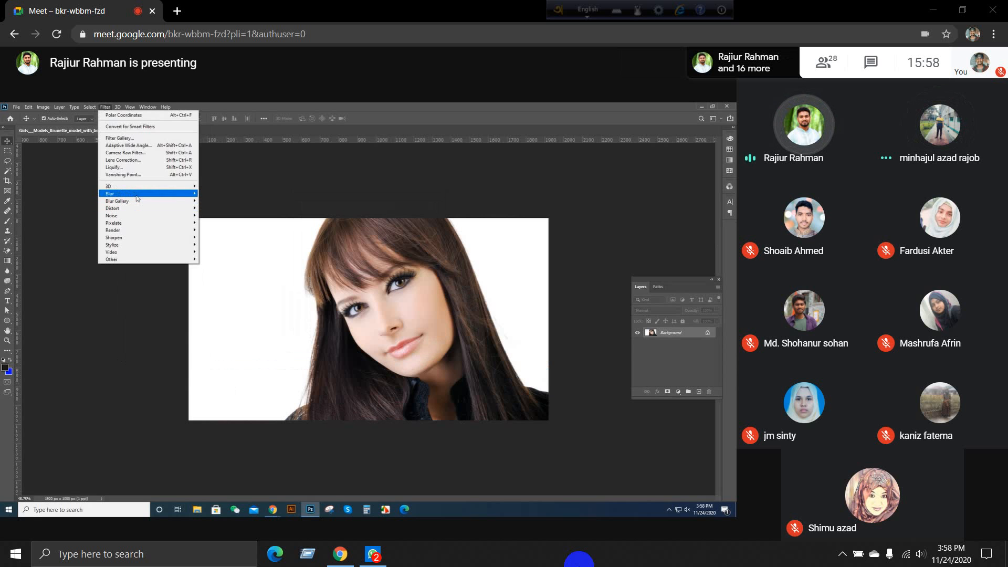
{"action": "mouse_move", "coordinate": [152, 209]}
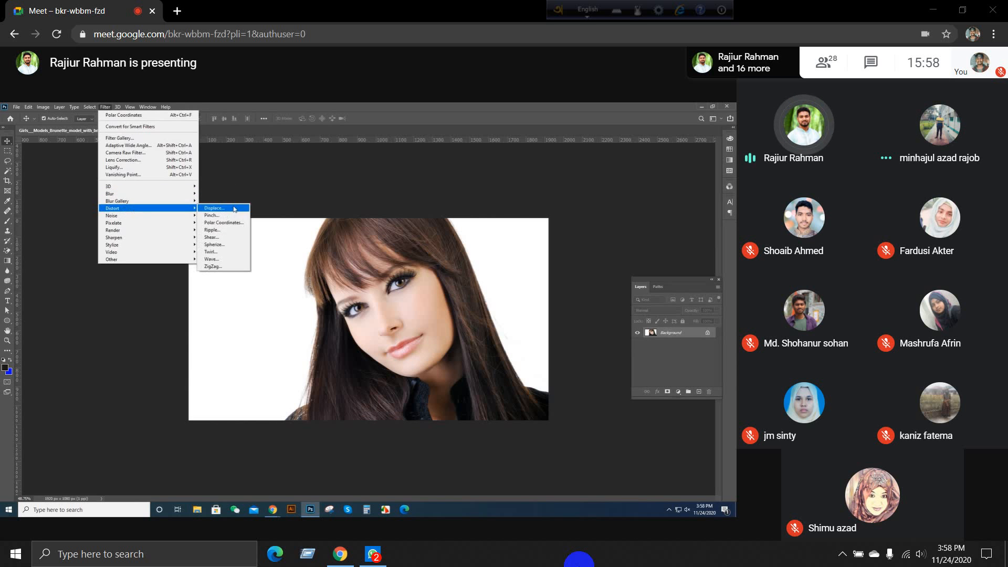
{"action": "left_click", "coordinate": [223, 223]}
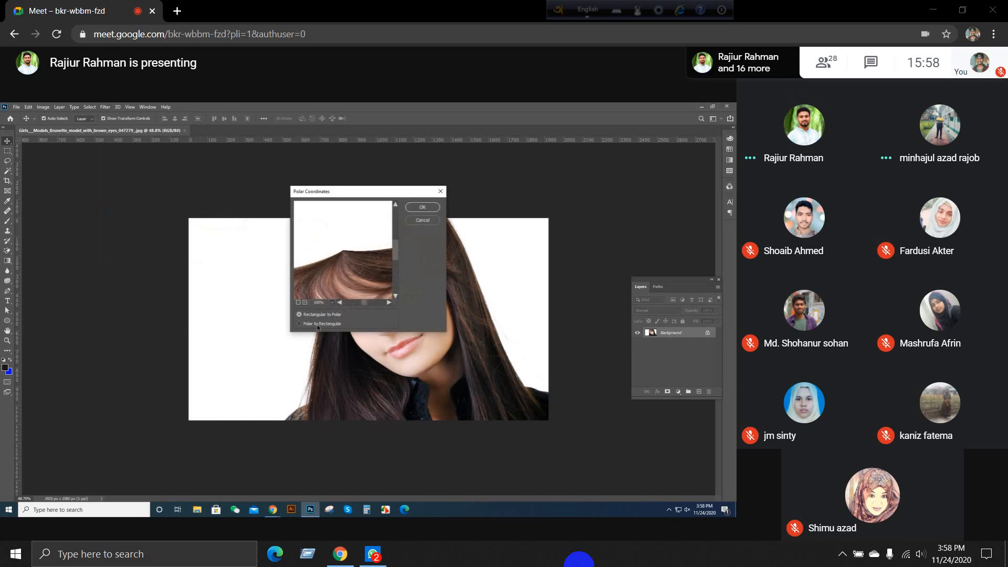
{"action": "left_click", "coordinate": [317, 324]}
{"action": "left_click", "coordinate": [423, 208]}
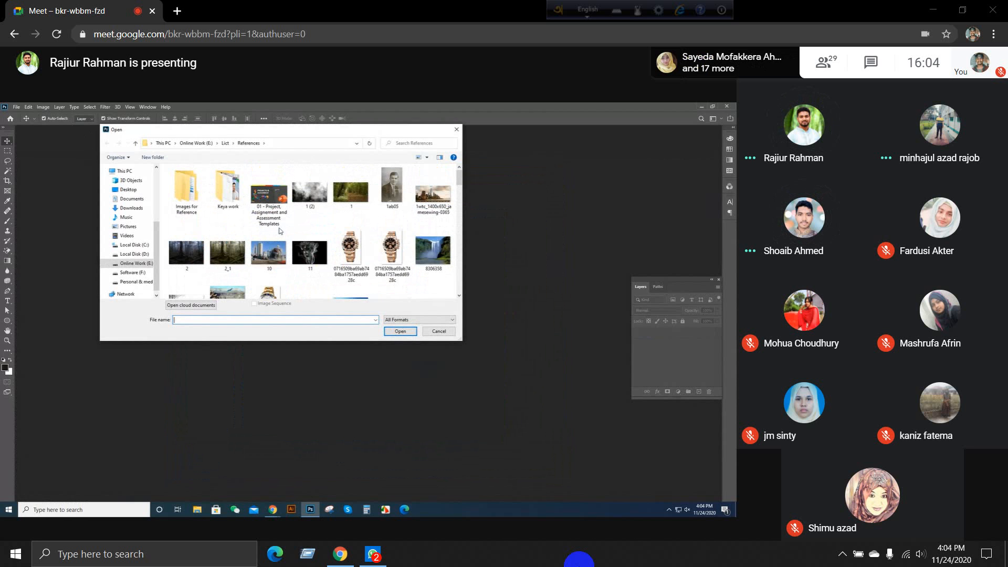
{"action": "left_click", "coordinate": [439, 332]}
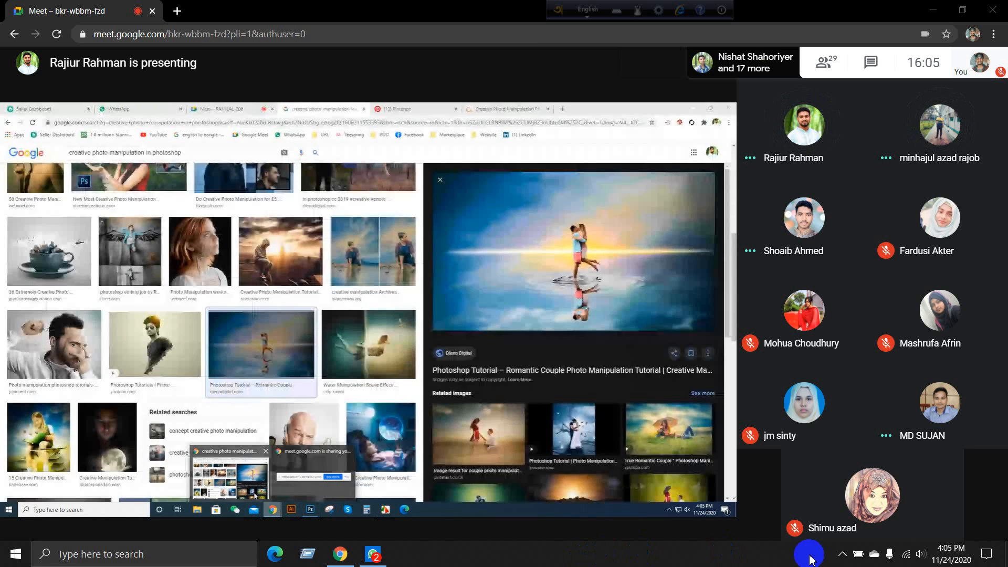
{"action": "left_click", "coordinate": [842, 554]}
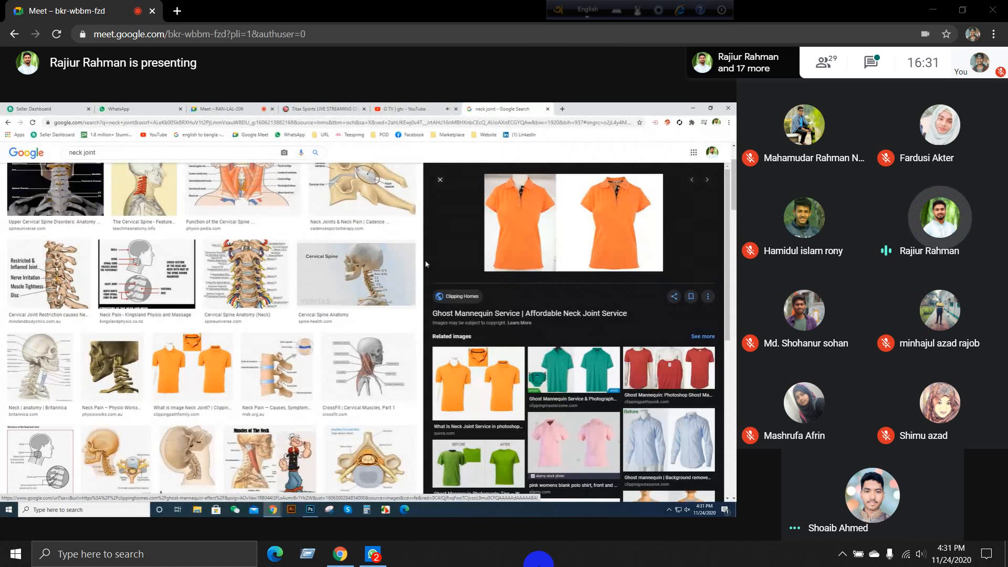
Step: Open Snipping Tool and capture a new snip of the Meet window showing the neck joint search and participants
{"action": "left_click", "coordinate": [196, 553]}
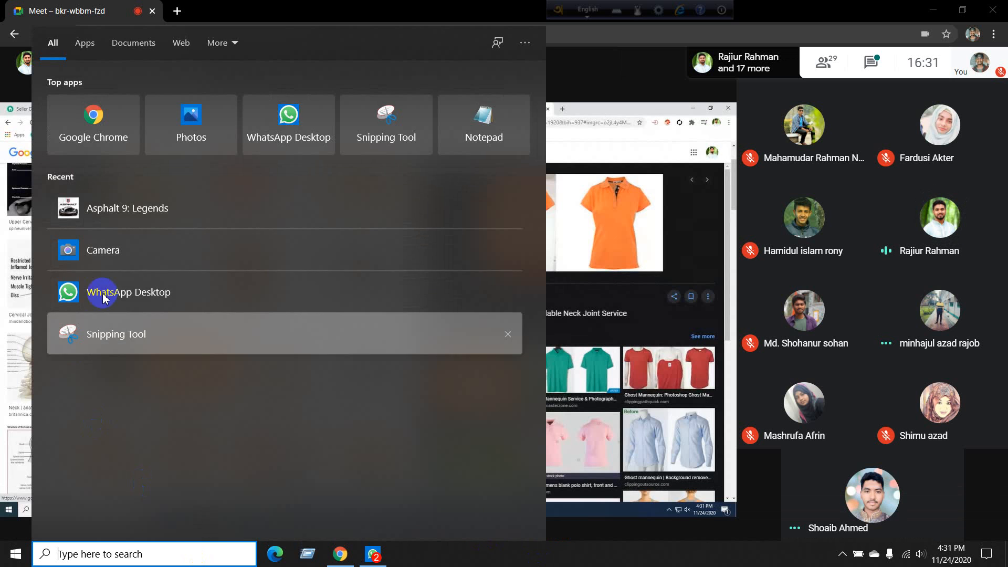
{"action": "left_click", "coordinate": [128, 333]}
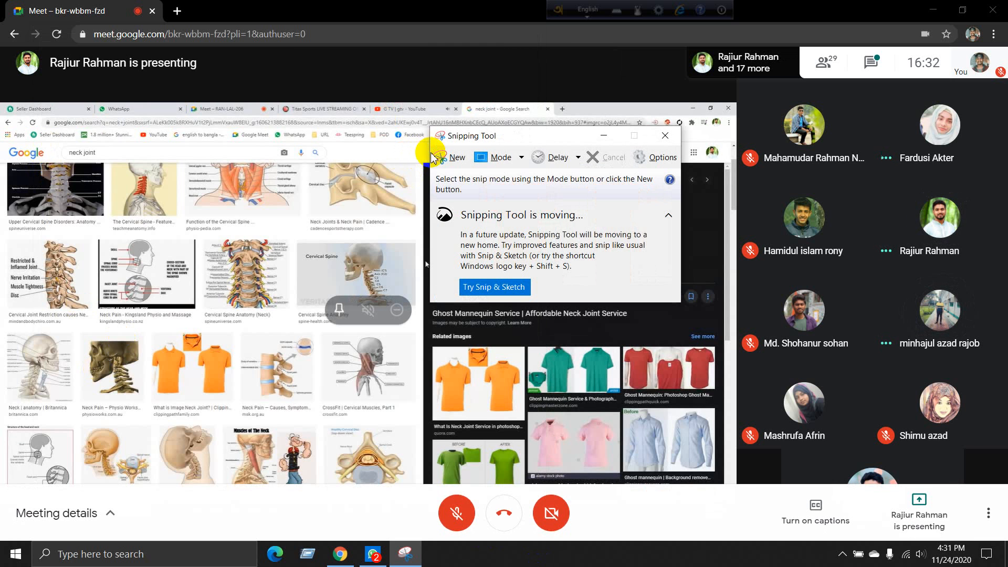
{"action": "left_click", "coordinate": [433, 158]}
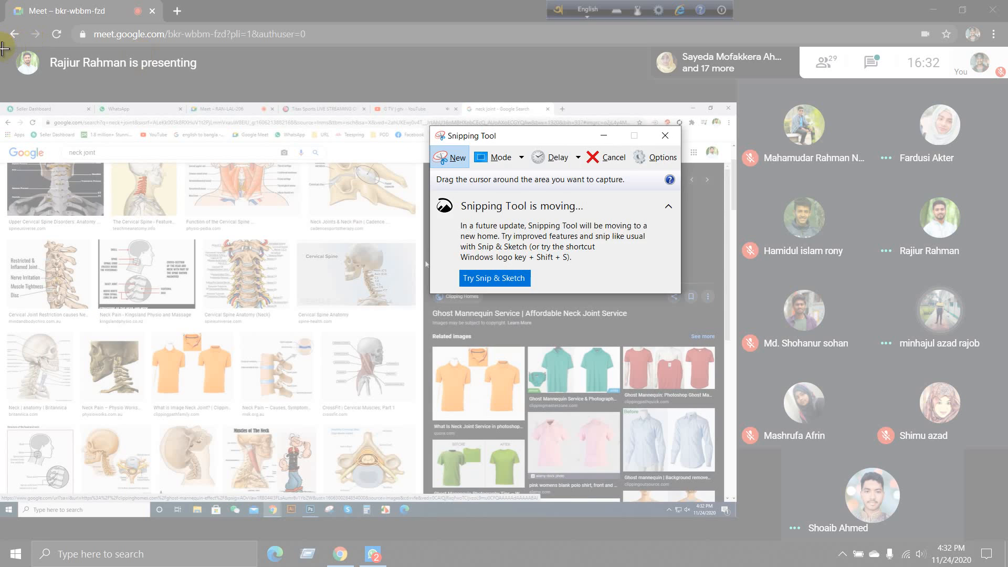
{"action": "left_click_drag", "start_coordinate": [4, 48], "coordinate": [1003, 562]}
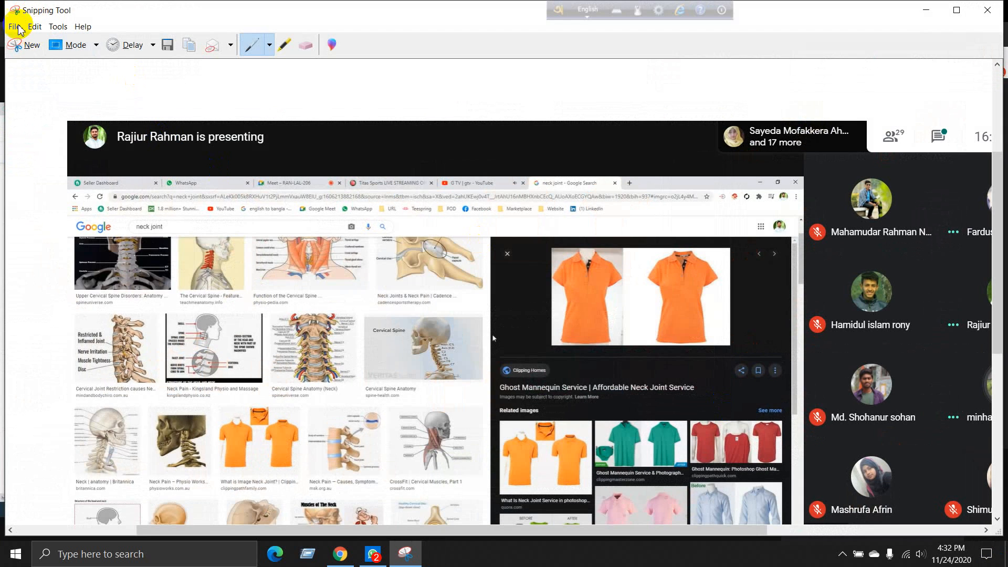
Step: Save the snip as the PNG Capture 11-24-2020 in the Screen Shoot folder and minimize Snipping Tool
{"action": "left_click", "coordinate": [14, 26]}
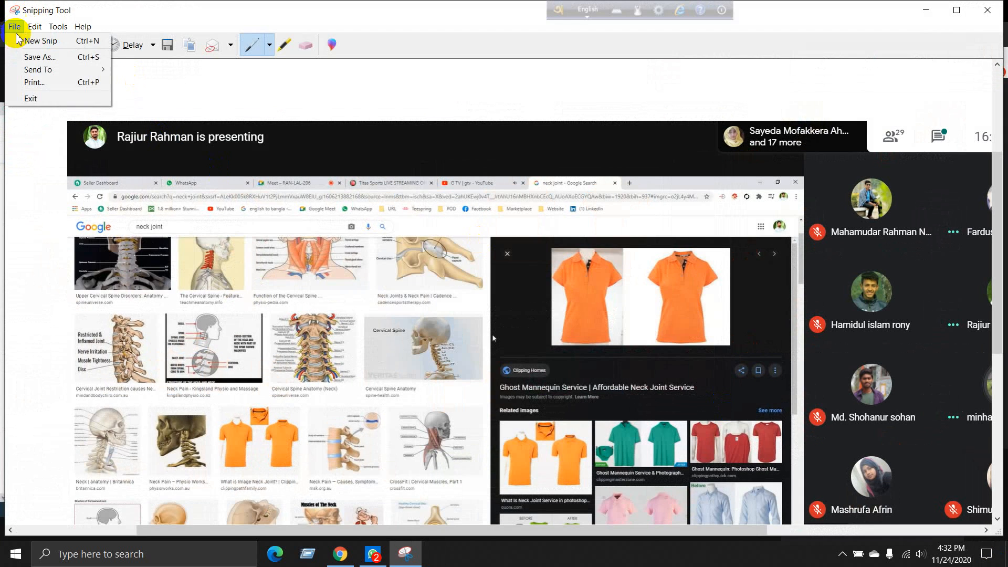
{"action": "left_click", "coordinate": [35, 58]}
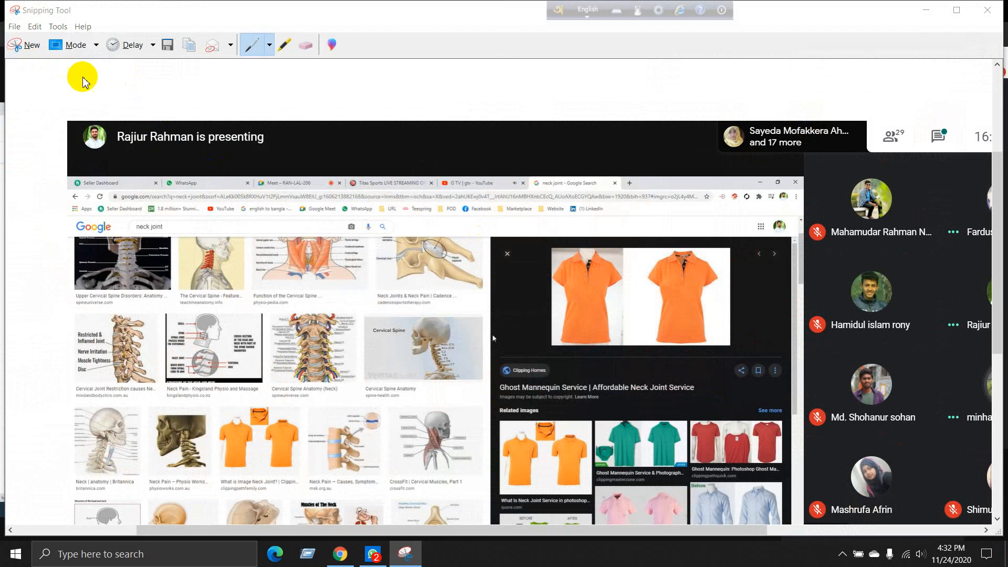
{"action": "left_click", "coordinate": [187, 254]}
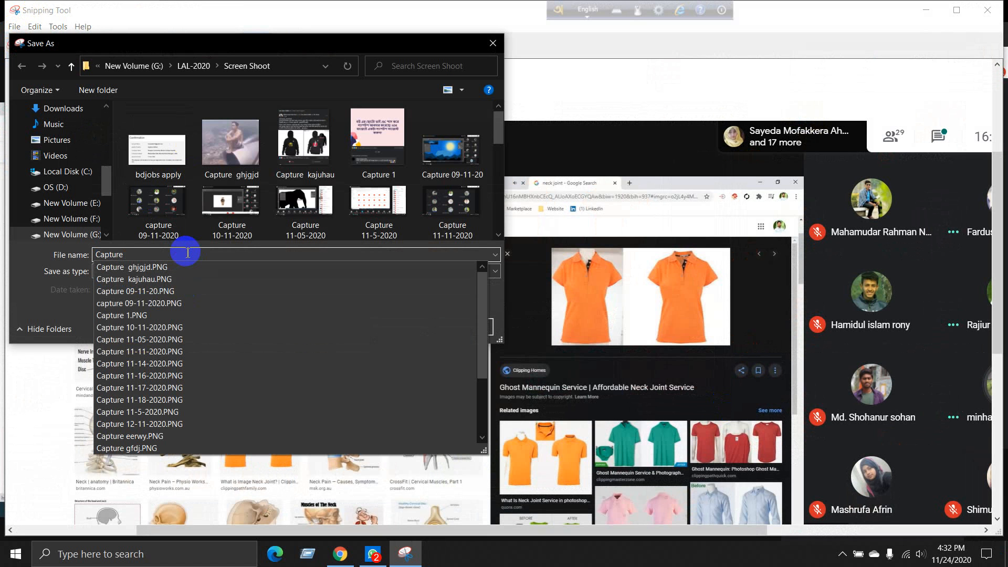
{"action": "type", "text": "11"}
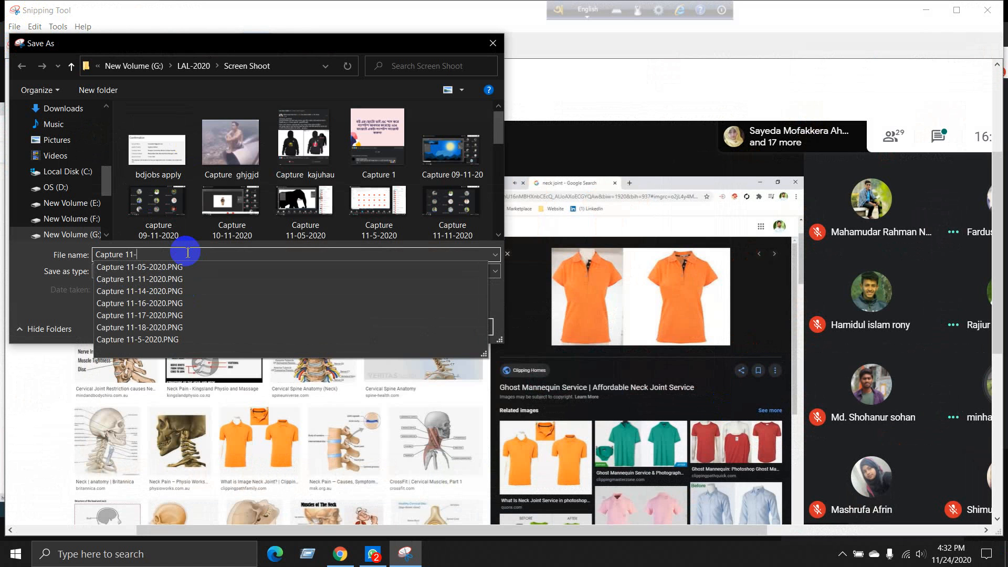
{"action": "type", "text": "-2020"}
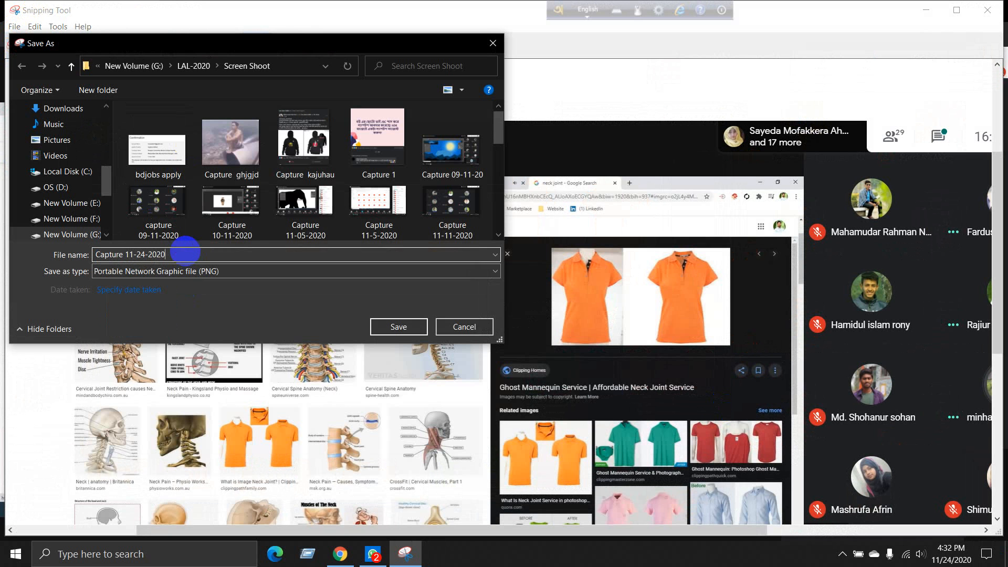
{"action": "left_click", "coordinate": [398, 326]}
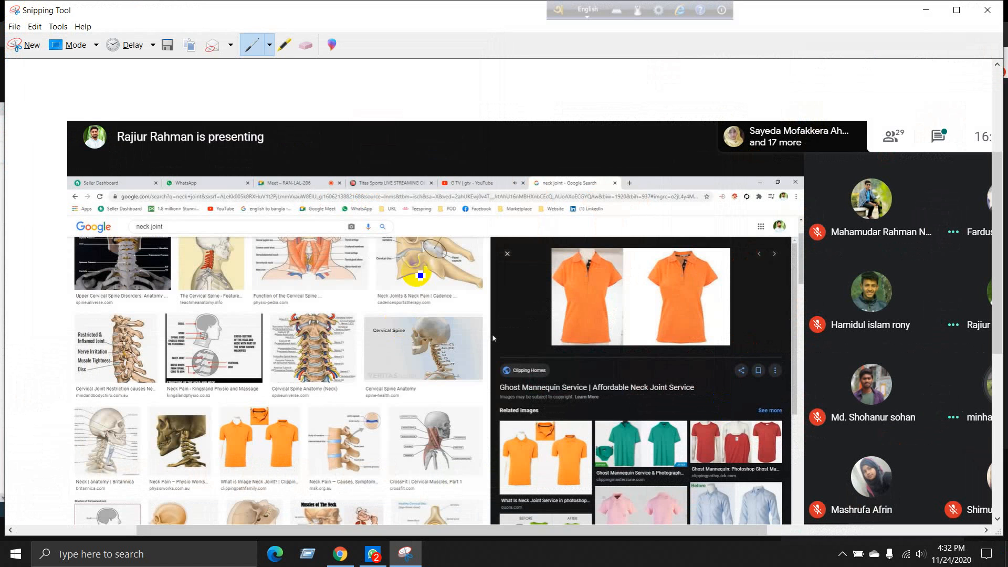
{"action": "left_click", "coordinate": [928, 12]}
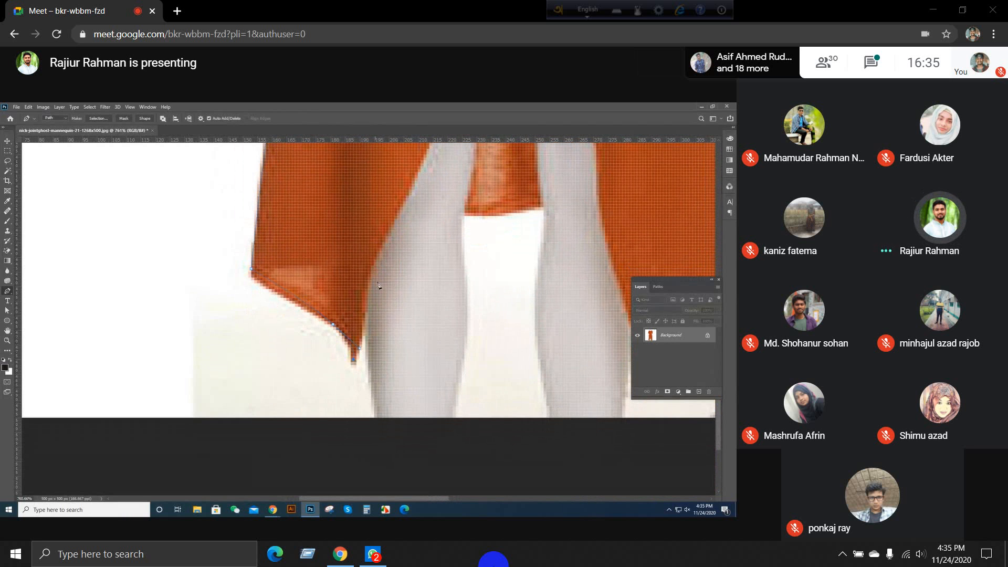
Step: Continue the Pen tool path around the orange dress up the inner edge of the front slit beside the mannequin's leg
{"action": "scroll", "coordinate": [435, 147], "scroll_direction": "up", "scroll_amount": 1}
{"action": "left_click_drag", "start_coordinate": [404, 225], "coordinate": [438, 151]}
{"action": "key", "text": "space"}
{"action": "left_click_drag", "start_coordinate": [438, 152], "coordinate": [380, 326]}
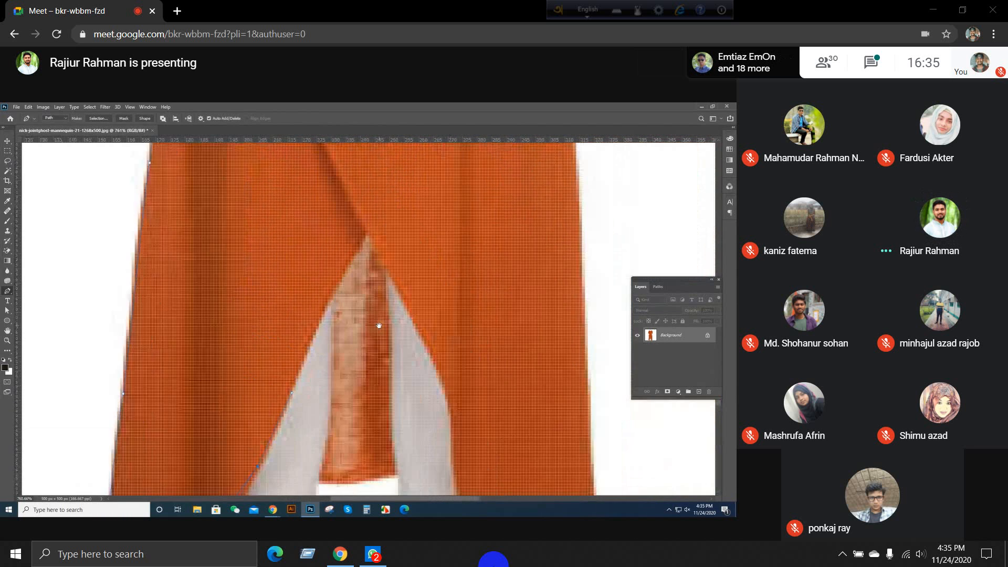
{"action": "scroll", "coordinate": [355, 266], "scroll_direction": "down", "scroll_amount": 4}
{"action": "scroll", "coordinate": [341, 279], "scroll_direction": "up", "scroll_amount": 3}
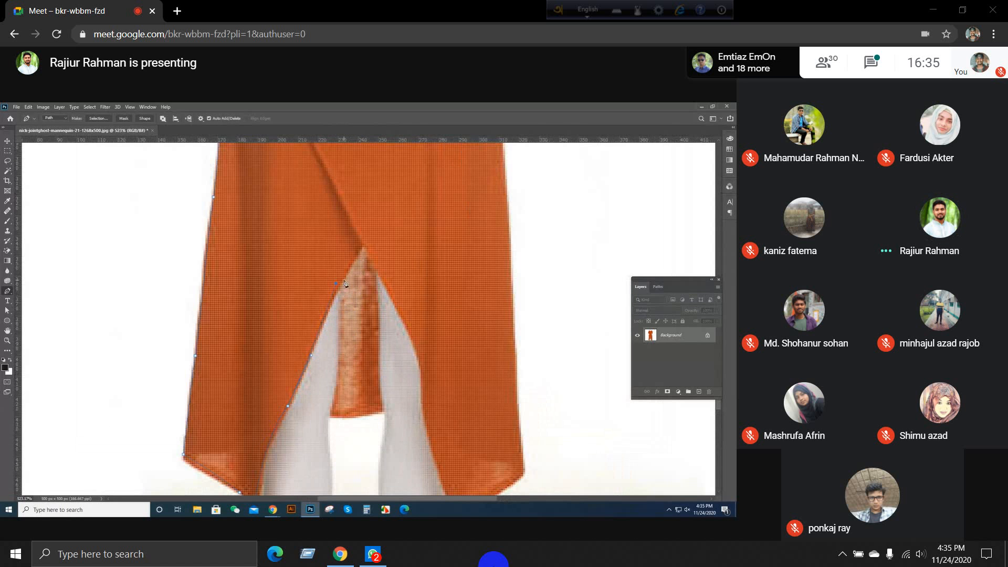
{"action": "mouse_move", "coordinate": [327, 423]}
{"action": "left_mouse_down"}
{"action": "mouse_move", "coordinate": [324, 439]}
{"action": "mouse_move", "coordinate": [330, 418]}
{"action": "left_mouse_up"}
{"action": "key", "text": "ctrl+z"}
{"action": "left_click_drag", "start_coordinate": [339, 383], "coordinate": [390, 406]}
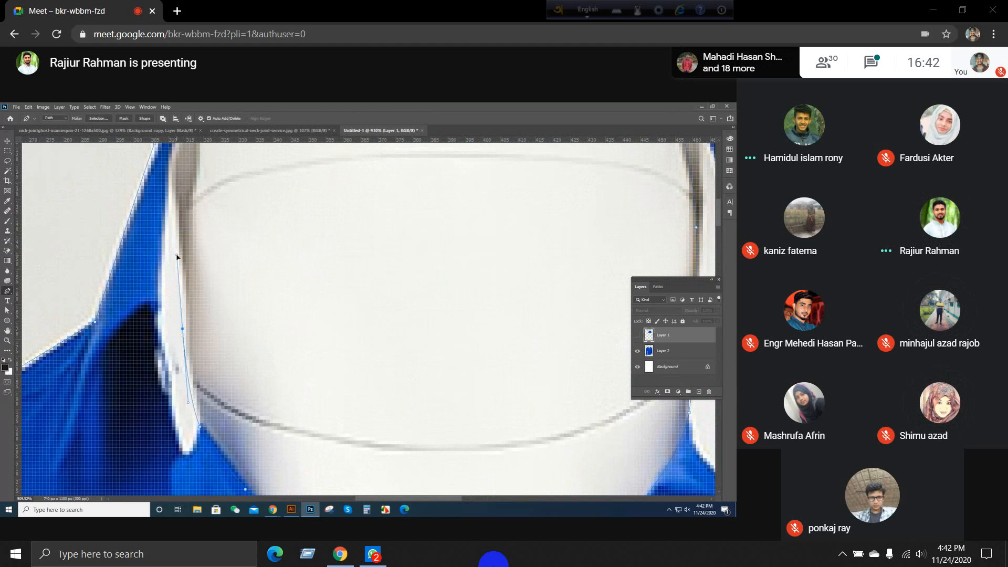
Step: Complete the Pen tool path on the blue shirt along the left collar's inner edge up to its tip
{"action": "scroll", "coordinate": [188, 292], "scroll_direction": "down", "scroll_amount": 4}
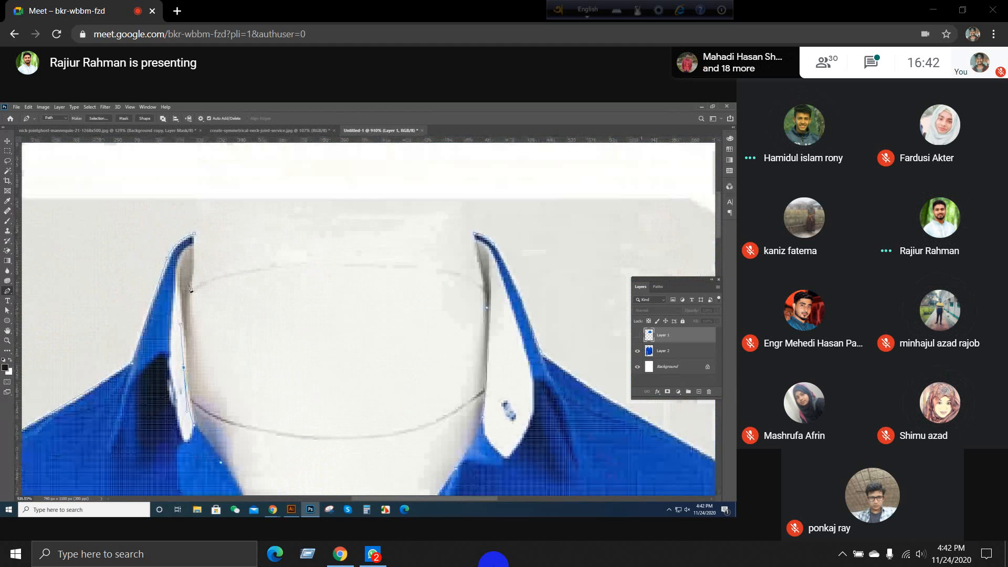
{"action": "scroll", "coordinate": [191, 295], "scroll_direction": "up", "scroll_amount": 4}
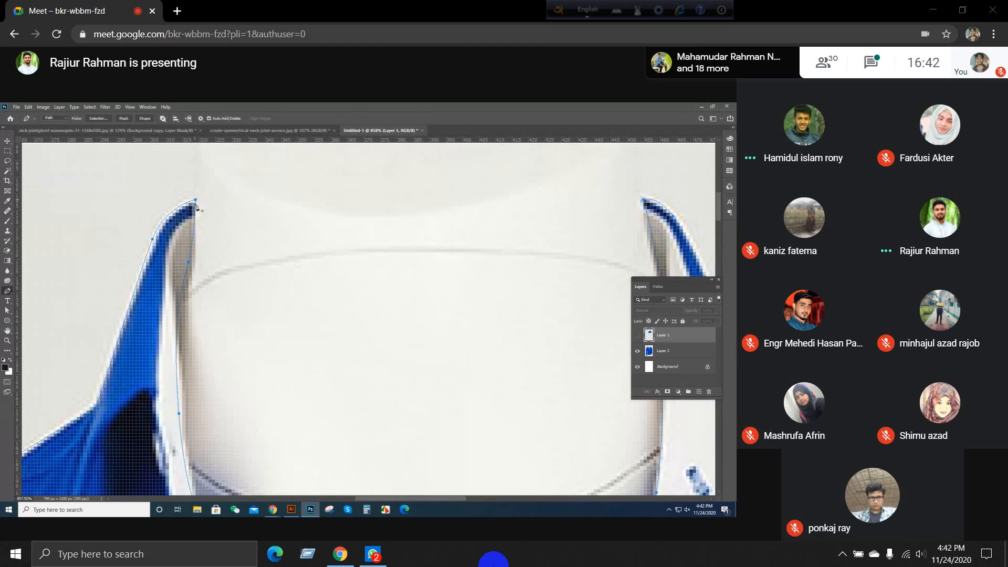
{"action": "scroll", "coordinate": [198, 209], "scroll_direction": "down", "scroll_amount": 3}
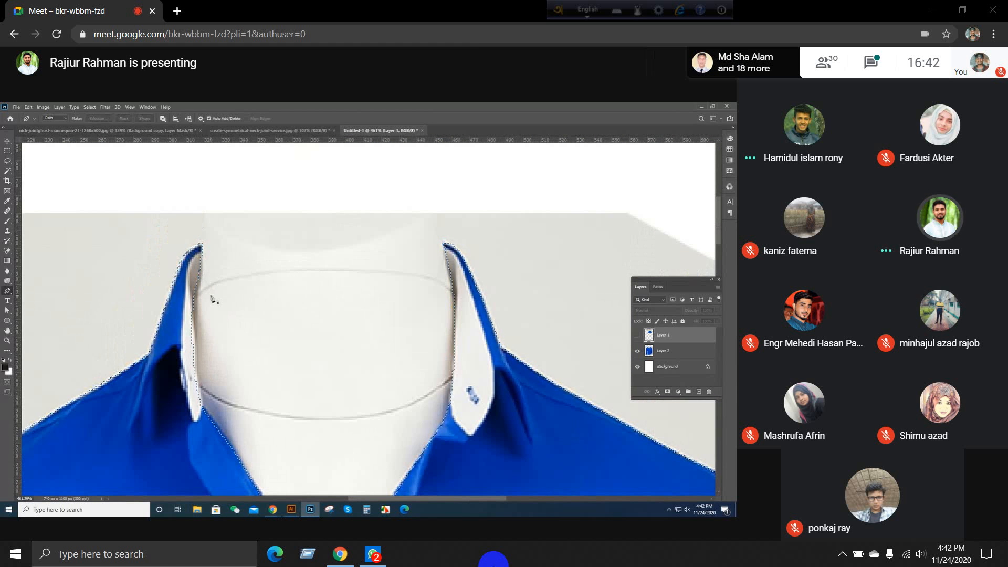
Step: Convert the shirt path to a selection and add it to Layer 2 as a layer mask
{"action": "key", "text": "ctrl+Return"}
{"action": "scroll", "coordinate": [210, 294], "scroll_direction": "down", "scroll_amount": 5}
{"action": "left_click", "coordinate": [678, 351]}
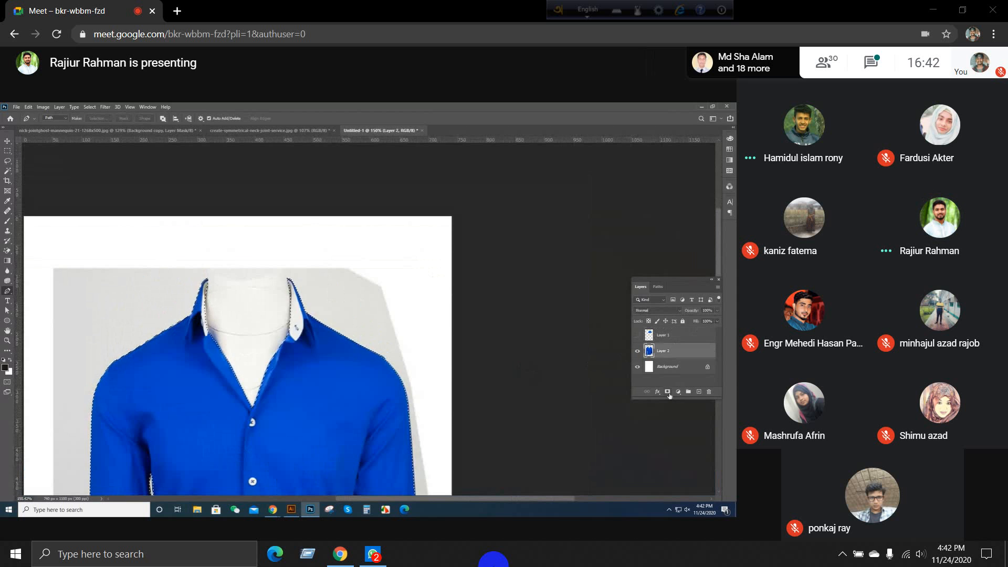
{"action": "scroll", "coordinate": [286, 294], "scroll_direction": "down", "scroll_amount": 5}
{"action": "scroll", "coordinate": [385, 358], "scroll_direction": "up", "scroll_amount": 3}
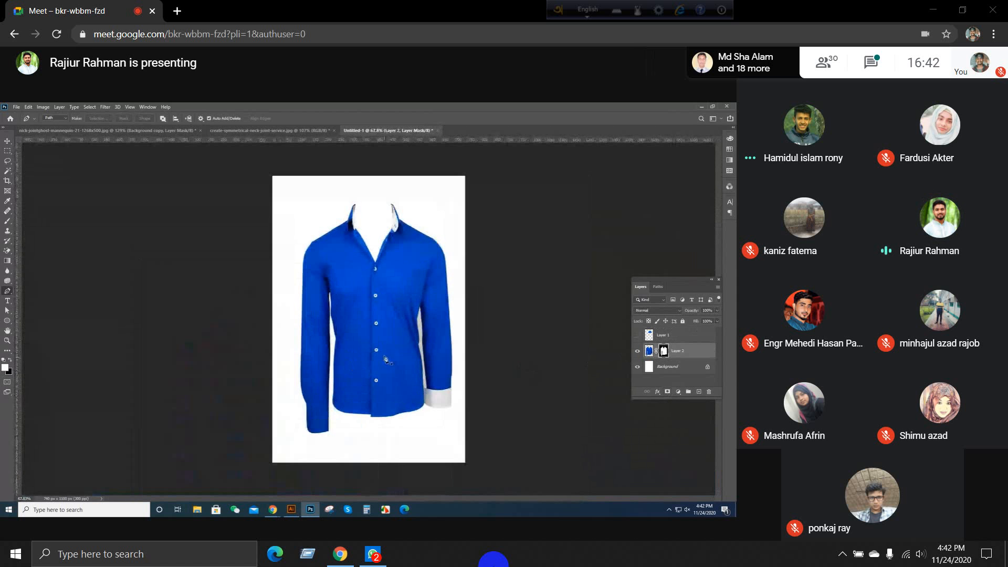
Step: Inspect the masked shirt, hiding the Background layer to check the cutout on transparency and showing it again
{"action": "scroll", "coordinate": [396, 256], "scroll_direction": "down", "scroll_amount": 1}
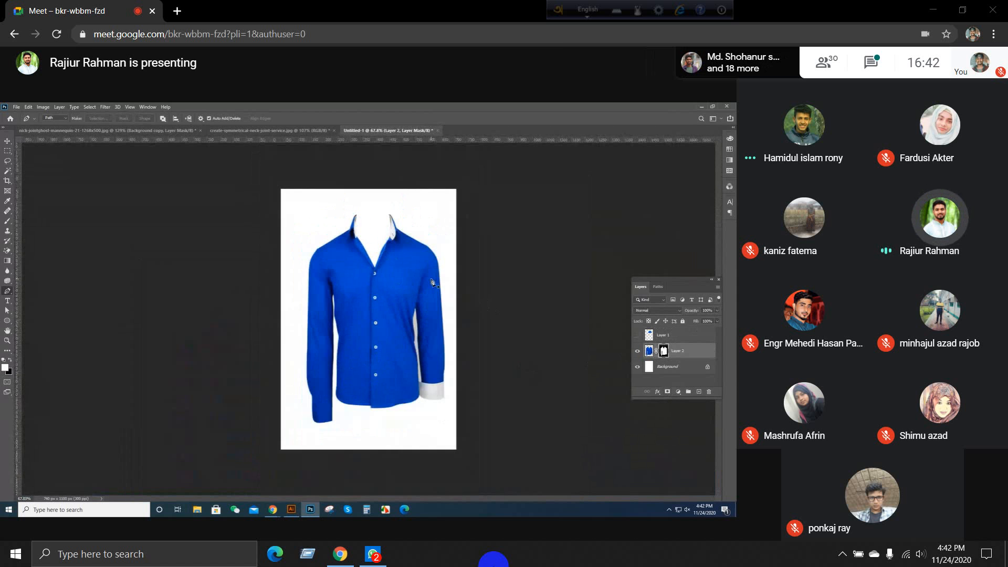
{"action": "scroll", "coordinate": [422, 223], "scroll_direction": "up", "scroll_amount": 2}
{"action": "scroll", "coordinate": [422, 222], "scroll_direction": "down", "scroll_amount": 2}
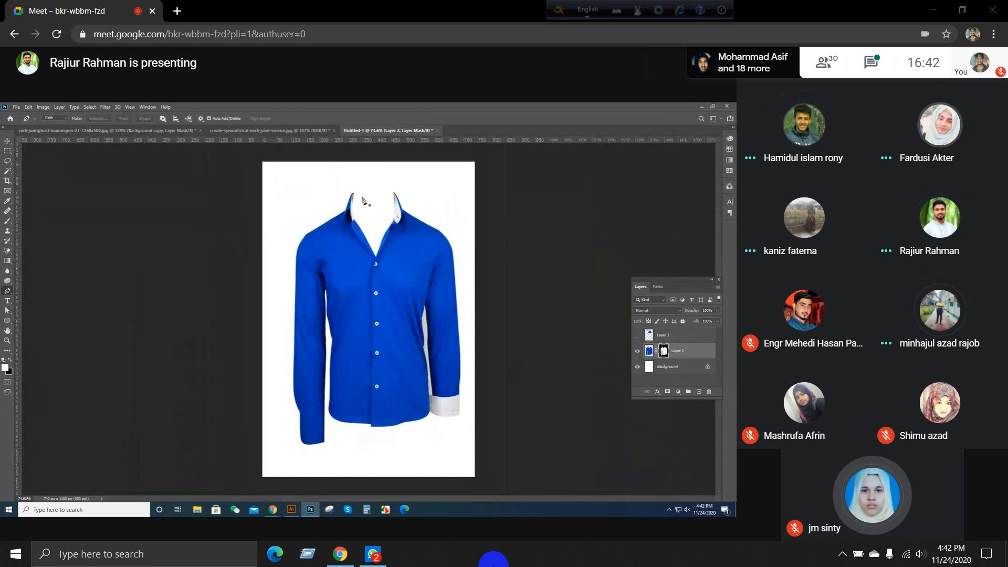
{"action": "scroll", "coordinate": [388, 216], "scroll_direction": "up", "scroll_amount": 5}
{"action": "left_click", "coordinate": [638, 367]}
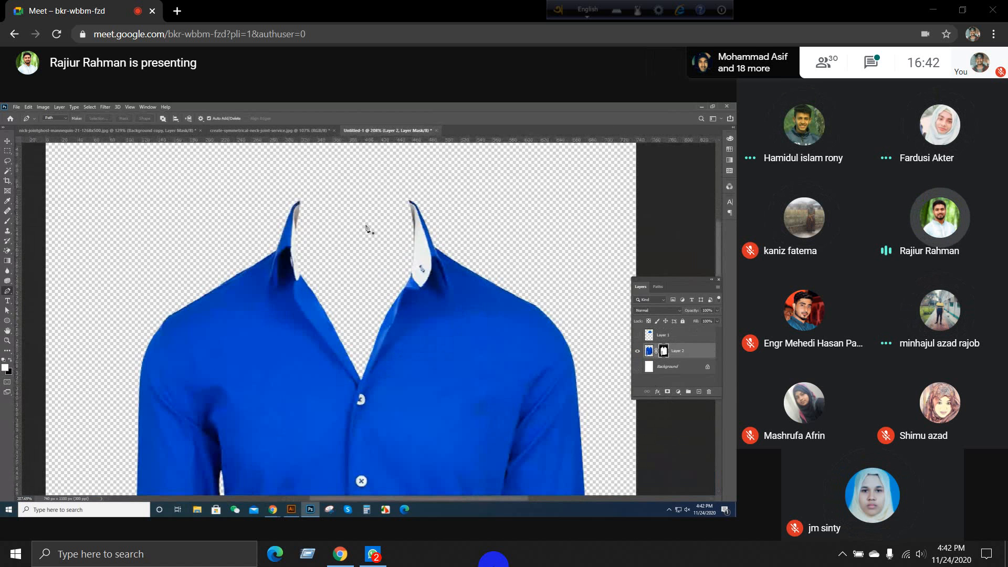
{"action": "scroll", "coordinate": [325, 253], "scroll_direction": "down", "scroll_amount": 3}
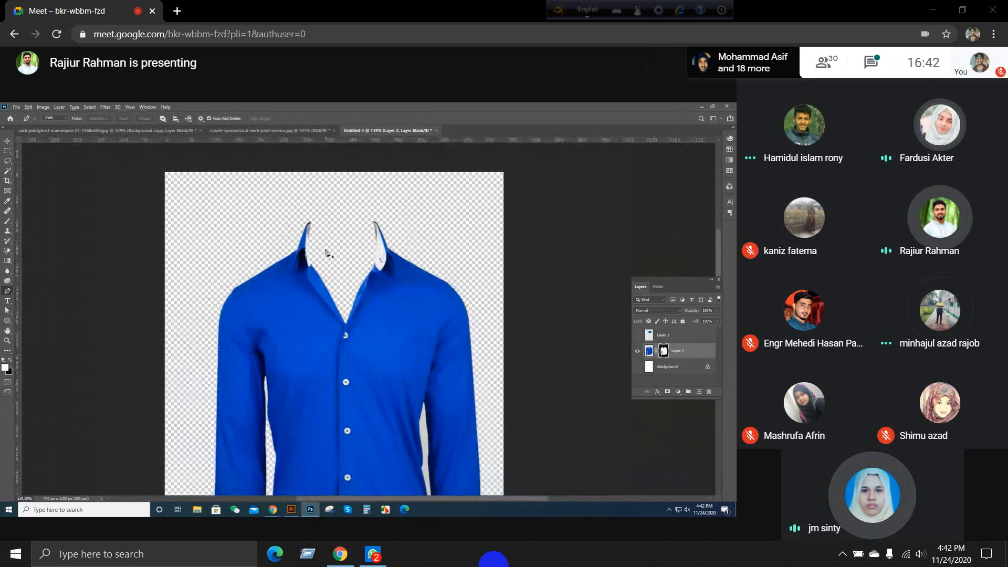
{"action": "scroll", "coordinate": [325, 252], "scroll_direction": "down", "scroll_amount": 2}
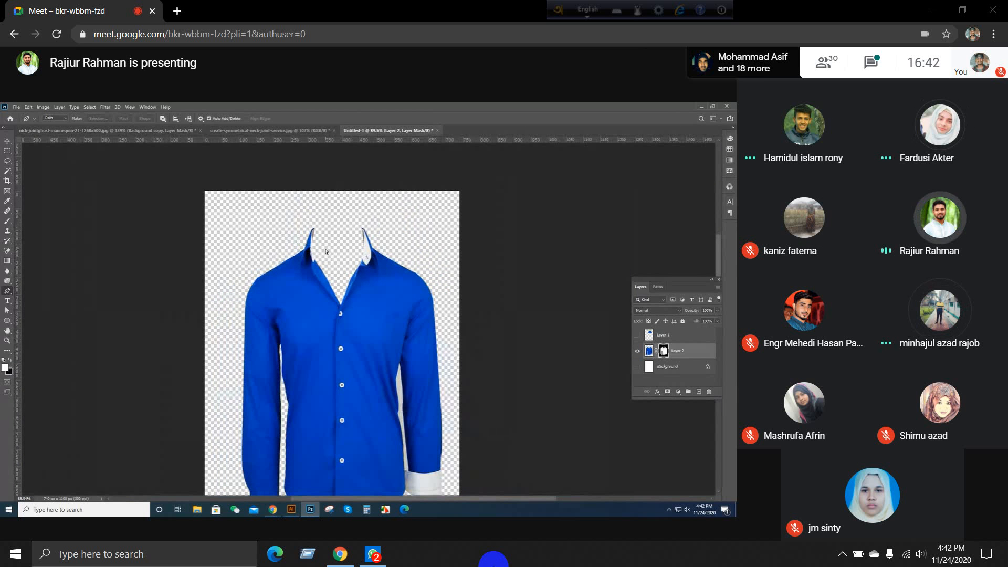
{"action": "left_click", "coordinate": [638, 366]}
Step: Show Layer 1 with the inner back collar photo and make it the active layer
{"action": "scroll", "coordinate": [578, 362], "scroll_direction": "up", "scroll_amount": 3}
{"action": "left_click", "coordinate": [637, 335]}
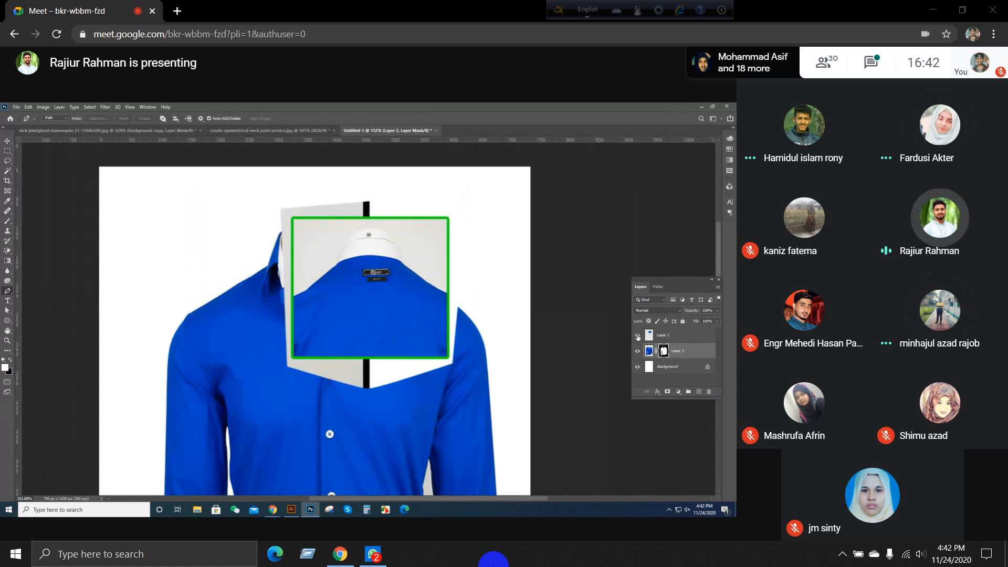
{"action": "scroll", "coordinate": [331, 250], "scroll_direction": "up", "scroll_amount": 4}
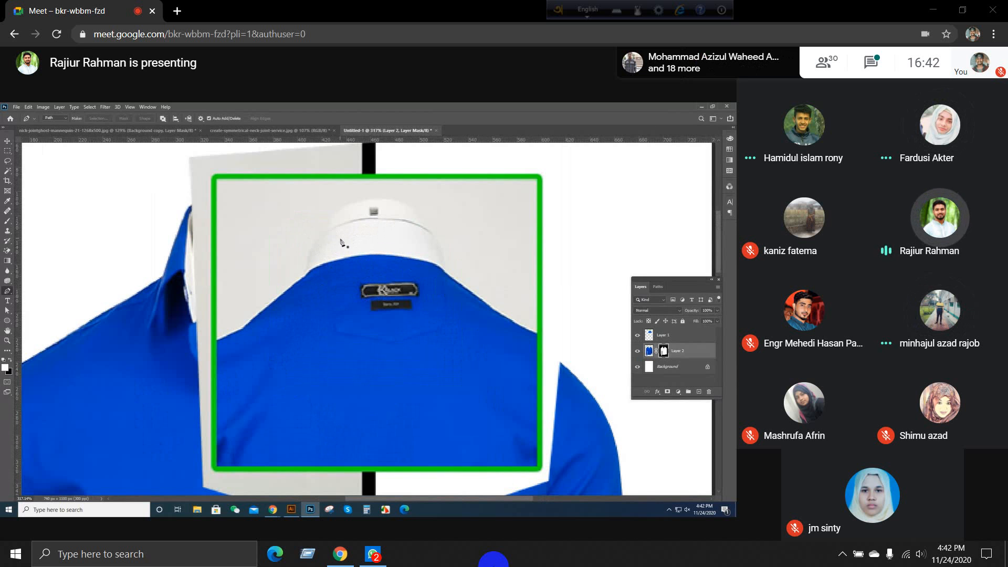
{"action": "left_click", "coordinate": [664, 336]}
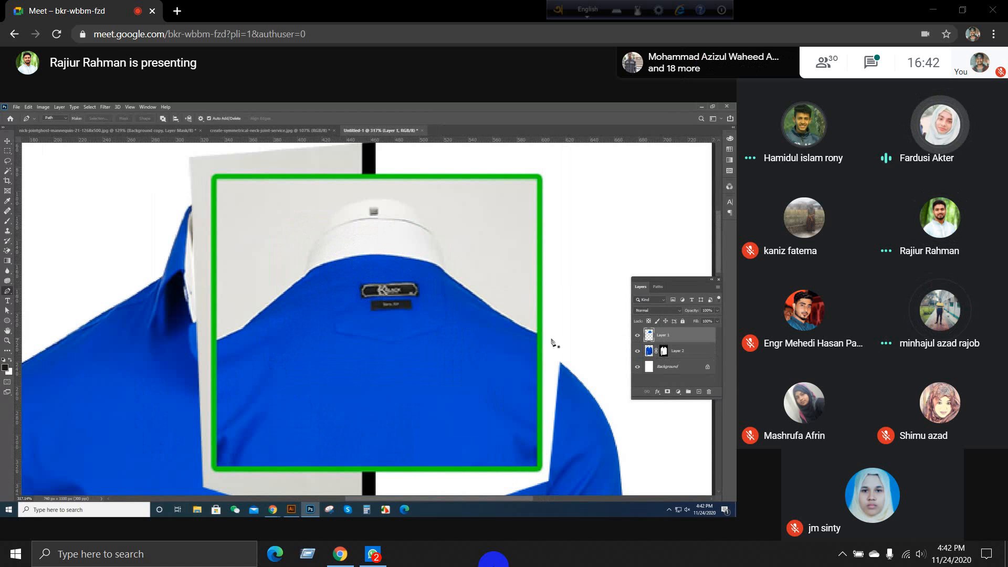
Step: Trace the blue back panel's upper edge on Layer 1 with the Pen tool, from the green frame's left side to its right side
{"action": "scroll", "coordinate": [196, 347], "scroll_direction": "up", "scroll_amount": 3}
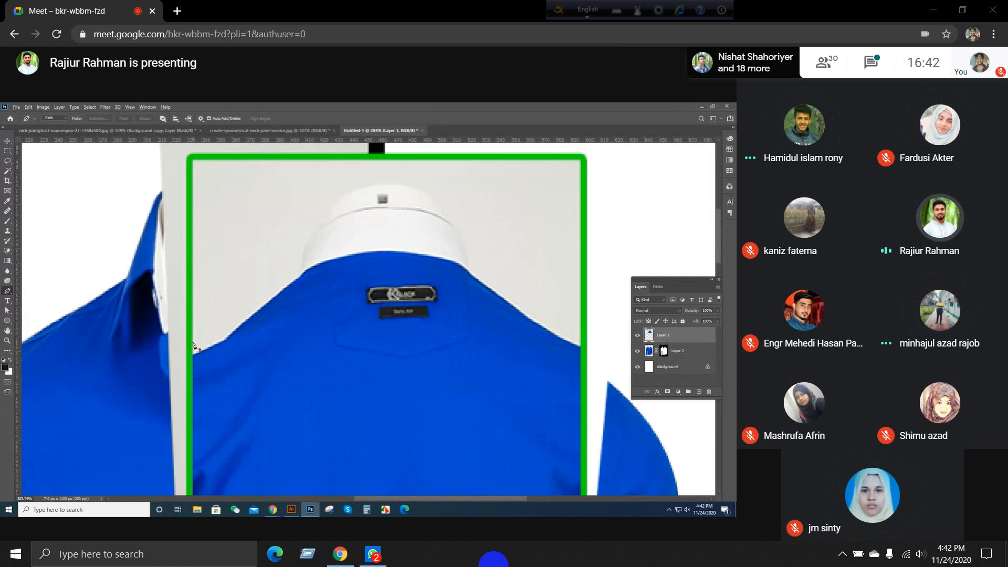
{"action": "left_click", "coordinate": [230, 352]}
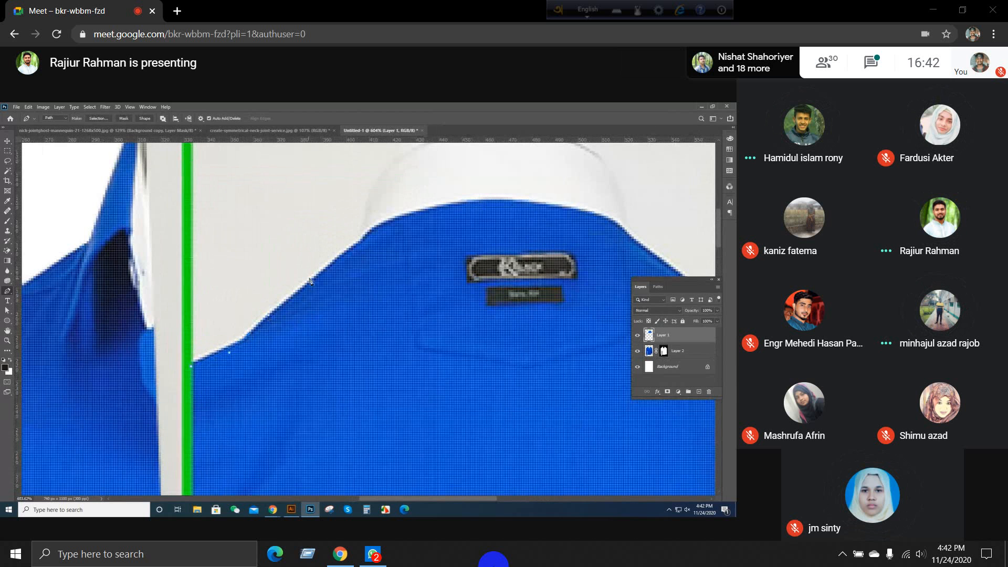
{"action": "left_click", "coordinate": [341, 261]}
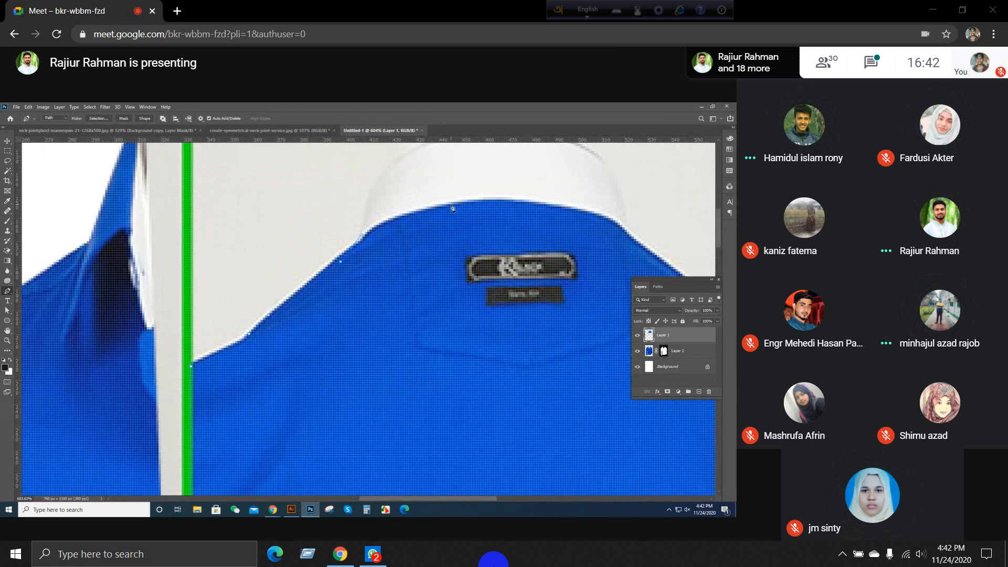
{"action": "left_click_drag", "start_coordinate": [471, 205], "coordinate": [477, 203]}
{"action": "left_click_drag", "start_coordinate": [611, 231], "coordinate": [350, 271]}
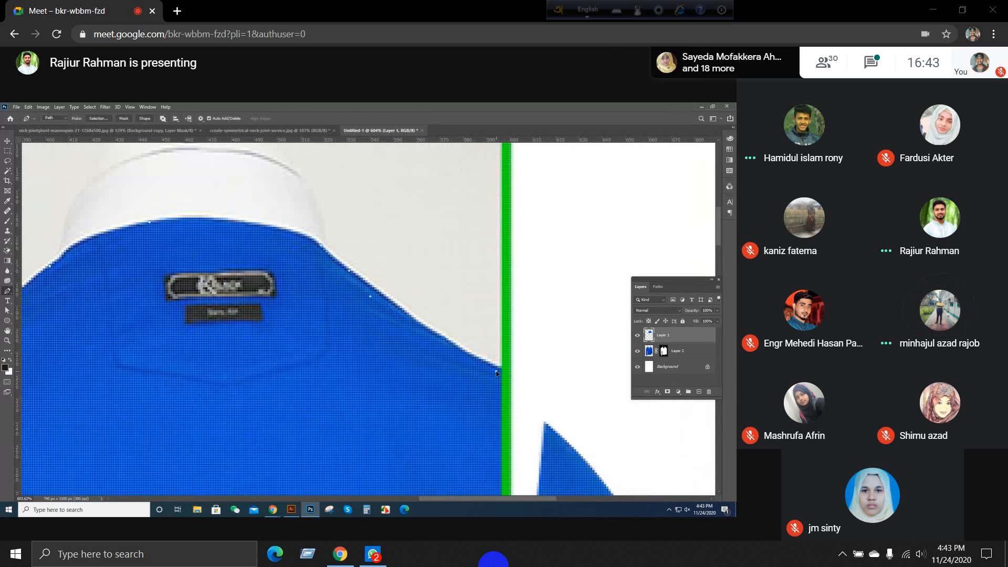
{"action": "left_click_drag", "start_coordinate": [503, 373], "coordinate": [493, 286]}
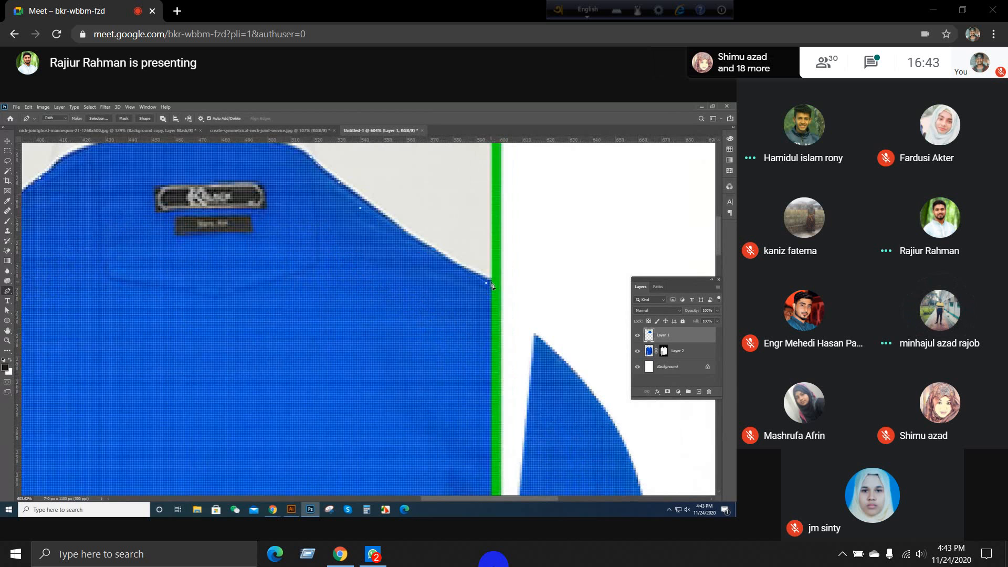
Step: Close the path around the blue panel's lower corners just inside the green frame and convert it to a selection
{"action": "scroll", "coordinate": [466, 274], "scroll_direction": "down", "scroll_amount": 3}
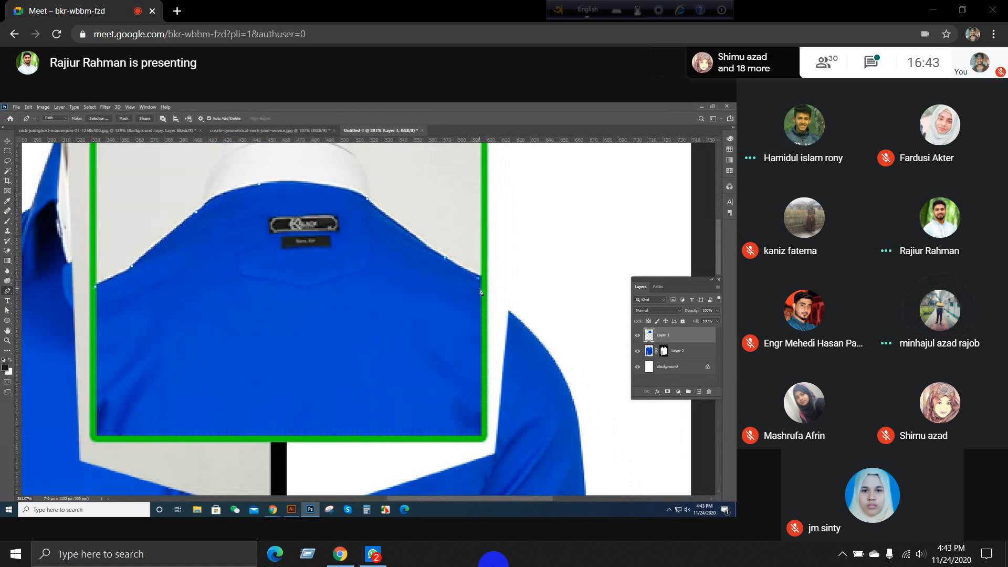
{"action": "scroll", "coordinate": [481, 293], "scroll_direction": "up", "scroll_amount": 2}
{"action": "scroll", "coordinate": [472, 401], "scroll_direction": "down", "scroll_amount": 3}
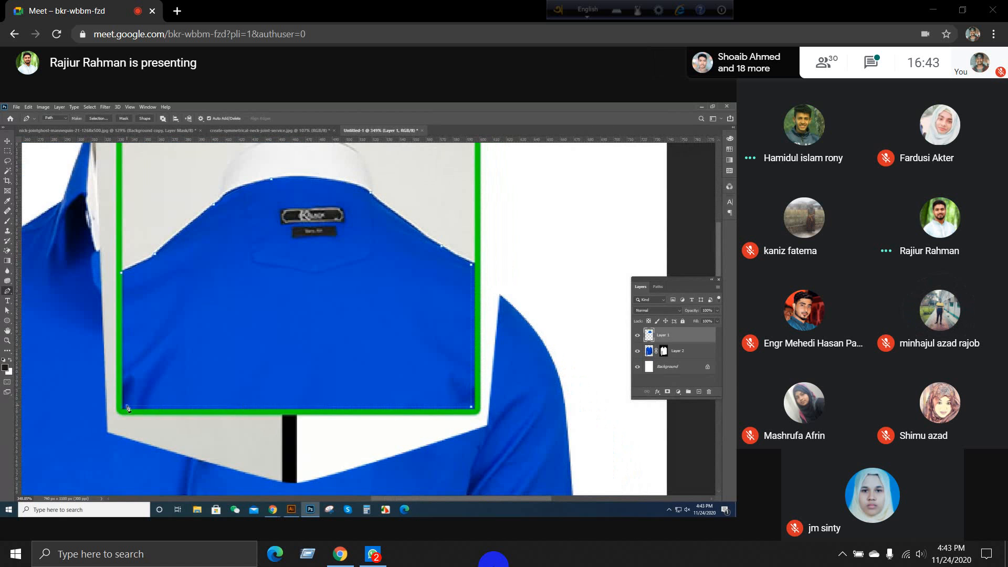
{"action": "scroll", "coordinate": [126, 278], "scroll_direction": "up", "scroll_amount": 3}
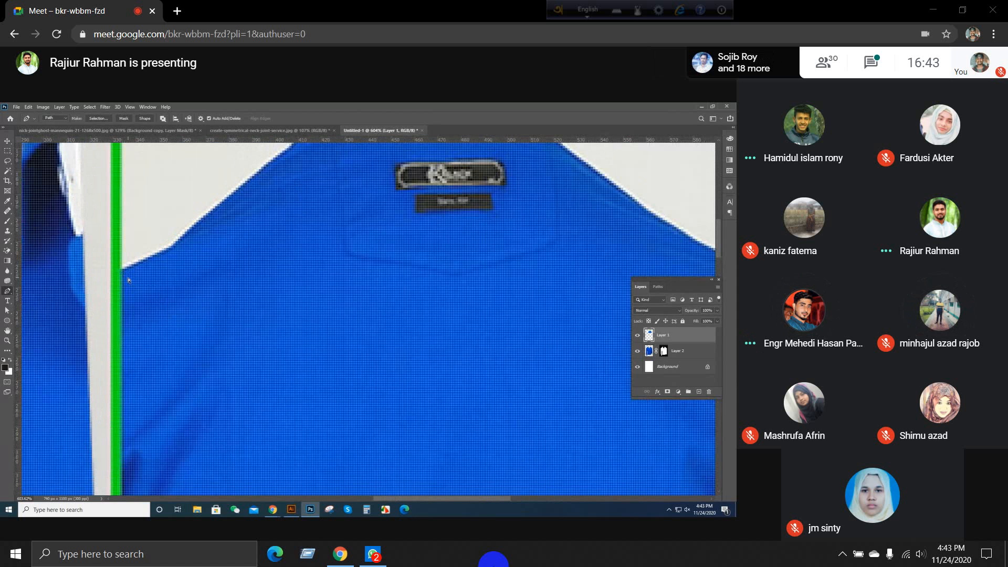
{"action": "scroll", "coordinate": [129, 280], "scroll_direction": "up", "scroll_amount": 1}
{"action": "left_click", "coordinate": [118, 272]}
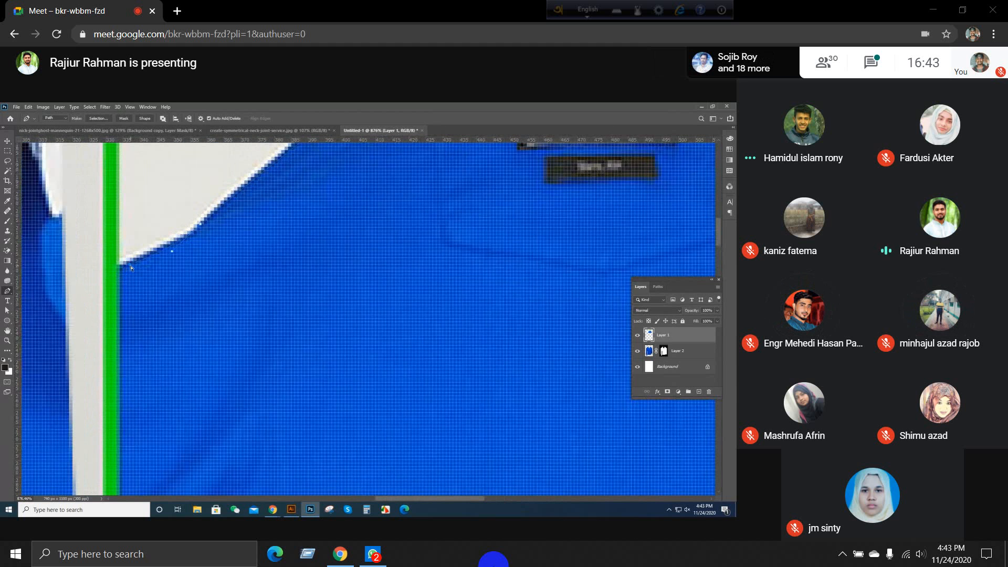
{"action": "key", "text": "ctrl+Return"}
{"action": "scroll", "coordinate": [131, 334], "scroll_direction": "down", "scroll_amount": 3}
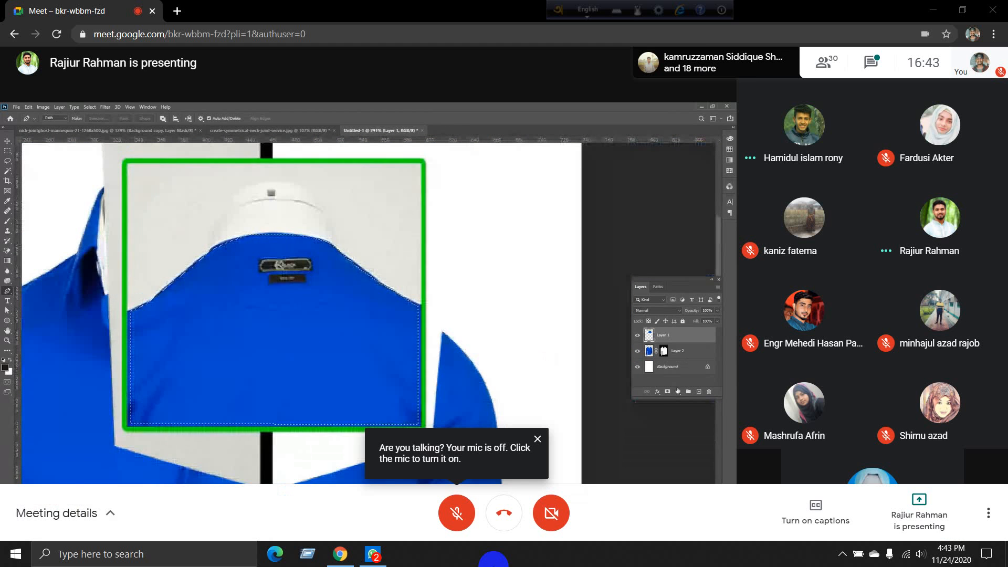
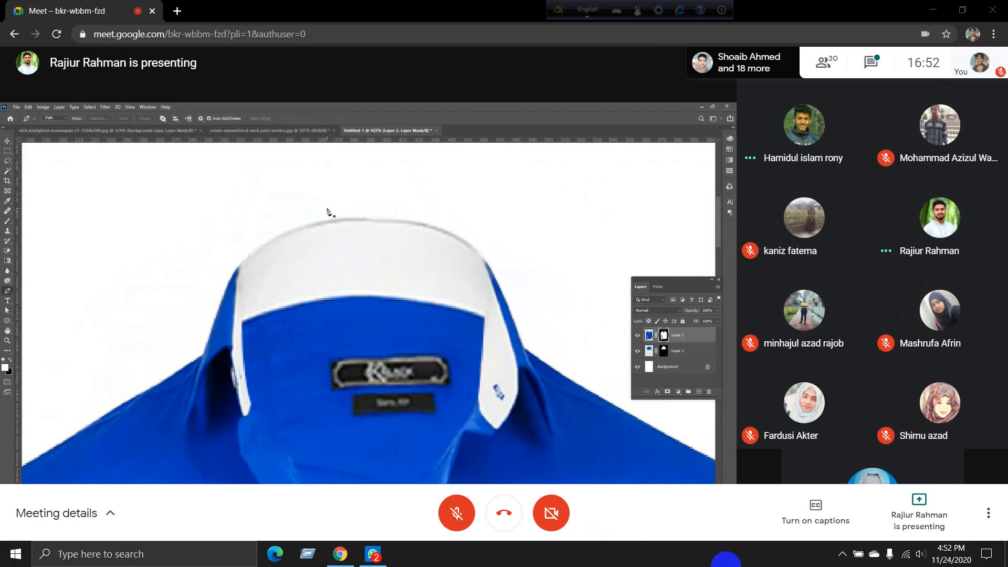
{"action": "left_click", "coordinate": [838, 555]}
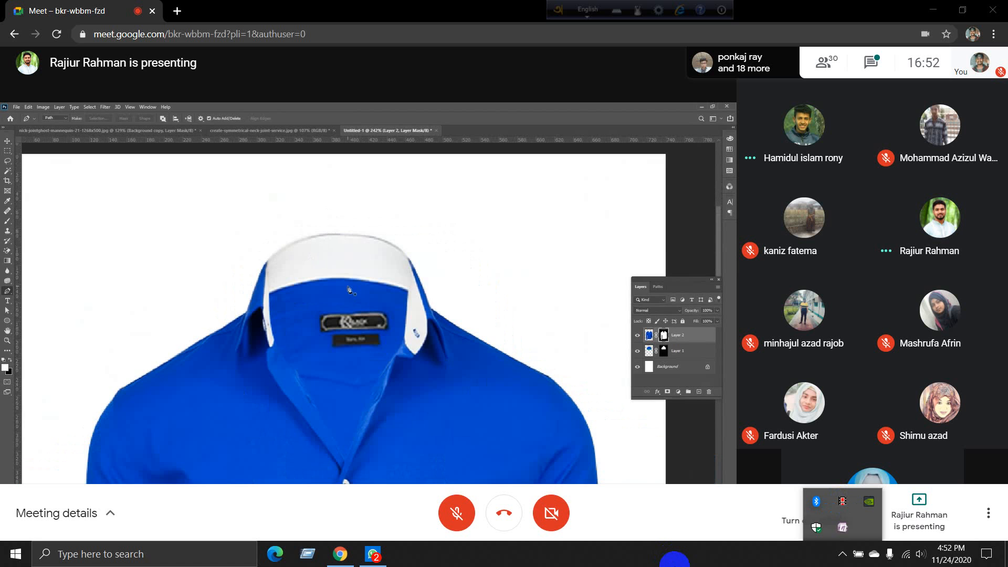
{"action": "left_click", "coordinate": [668, 566]}
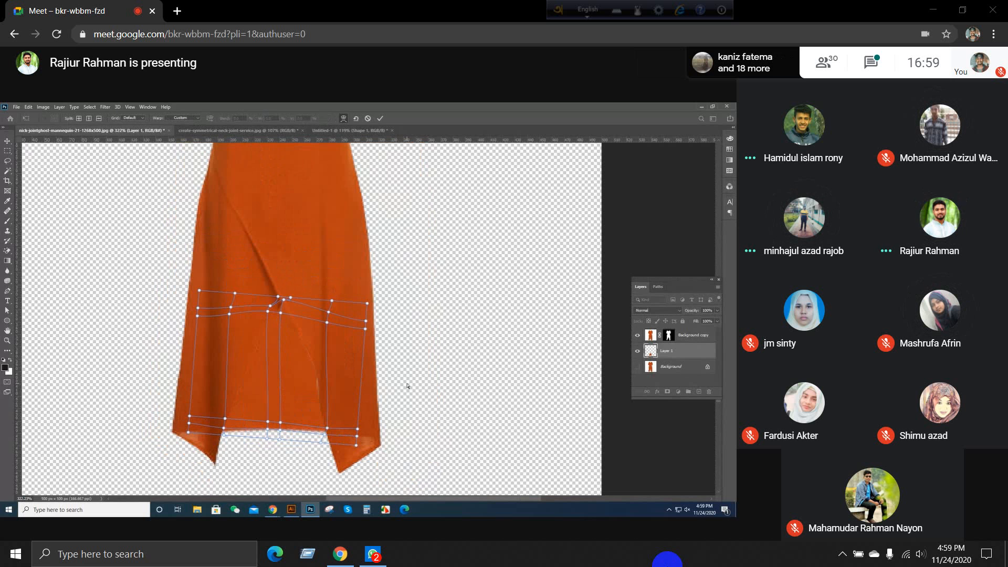
Step: Apply the warp to the Layer 1 fabric piece filling the back hem between the orange dress's two lower points
{"action": "key", "text": "Return"}
{"action": "key", "text": "ctrl+0"}
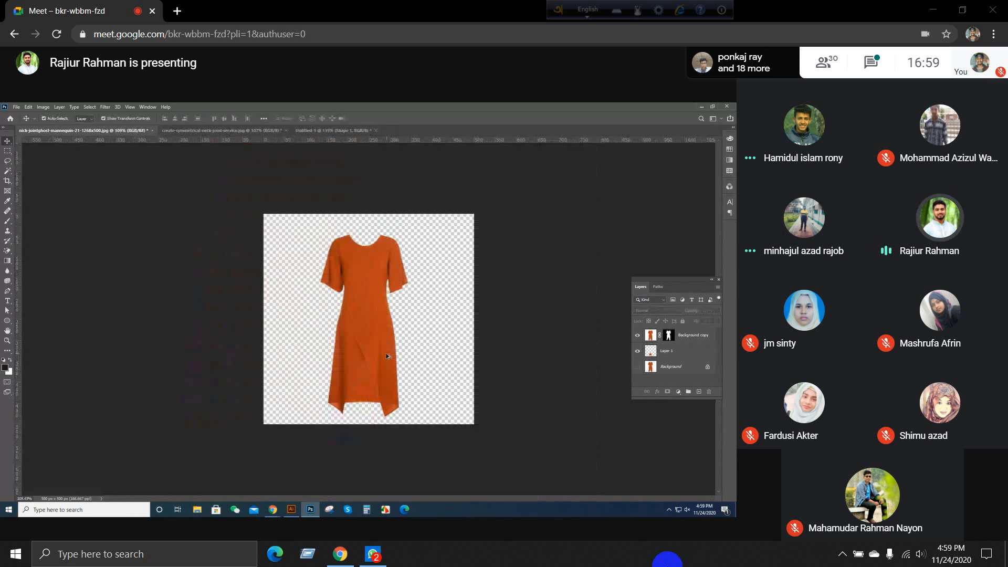
Step: Examine the orange dress cutout on transparency, checking the neckline edge, the sleeves and the filled back hem
{"action": "scroll", "coordinate": [387, 356], "scroll_direction": "up", "scroll_amount": 4}
{"action": "scroll", "coordinate": [372, 176], "scroll_direction": "up", "scroll_amount": 10}
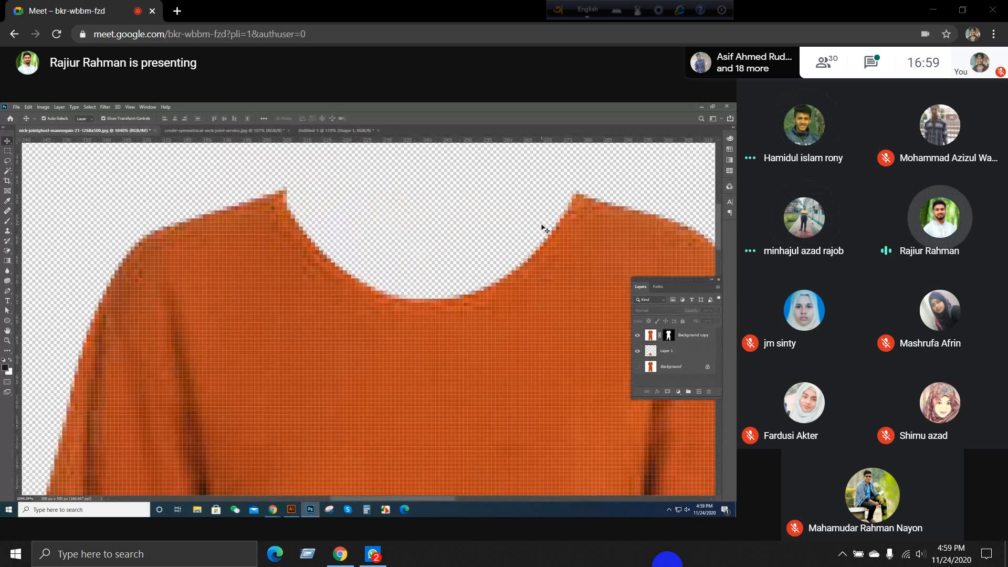
{"action": "scroll", "coordinate": [545, 228], "scroll_direction": "down", "scroll_amount": 5}
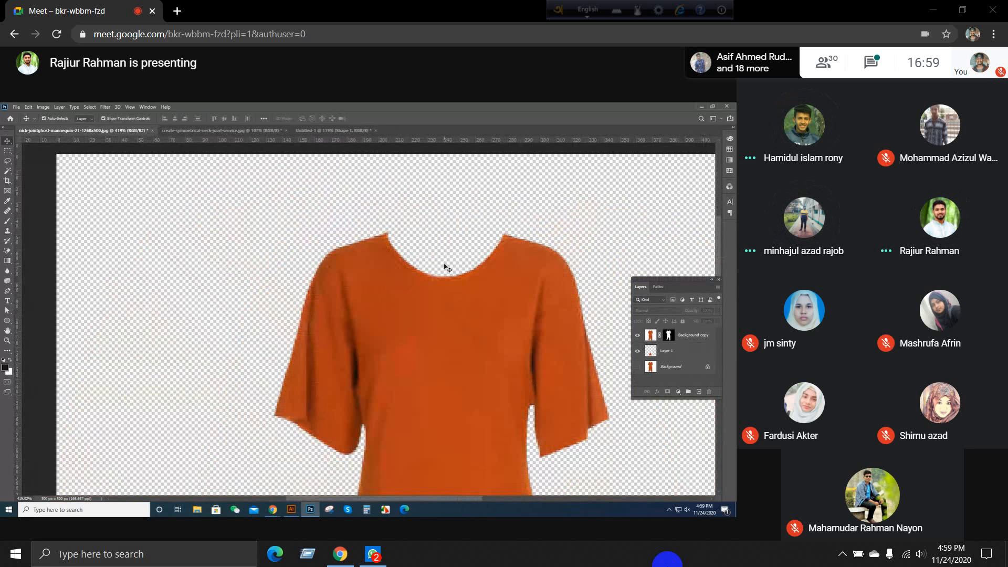
{"action": "scroll", "coordinate": [445, 266], "scroll_direction": "down", "scroll_amount": 8}
{"action": "scroll", "coordinate": [407, 414], "scroll_direction": "up", "scroll_amount": 6}
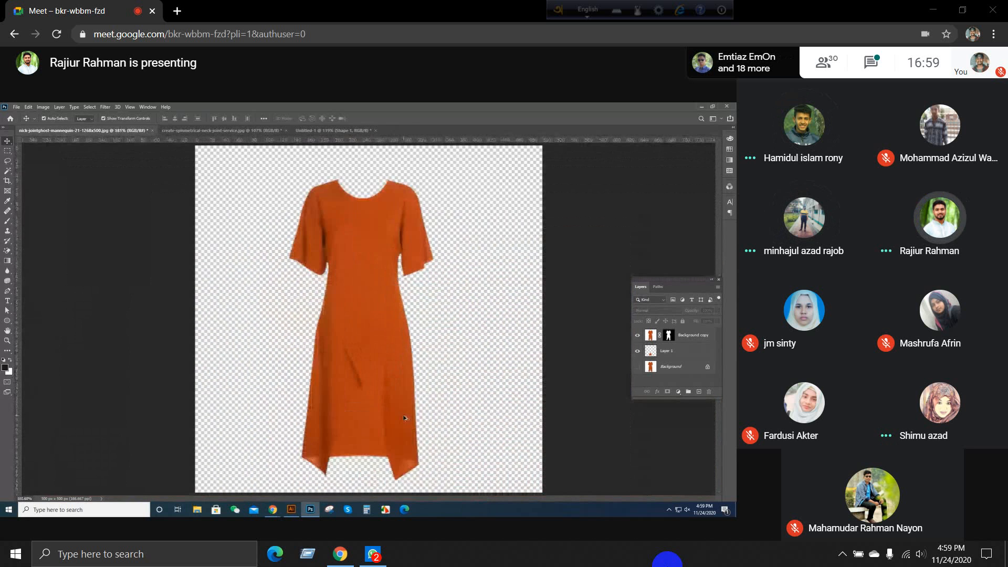
{"action": "scroll", "coordinate": [361, 378], "scroll_direction": "down", "scroll_amount": 4}
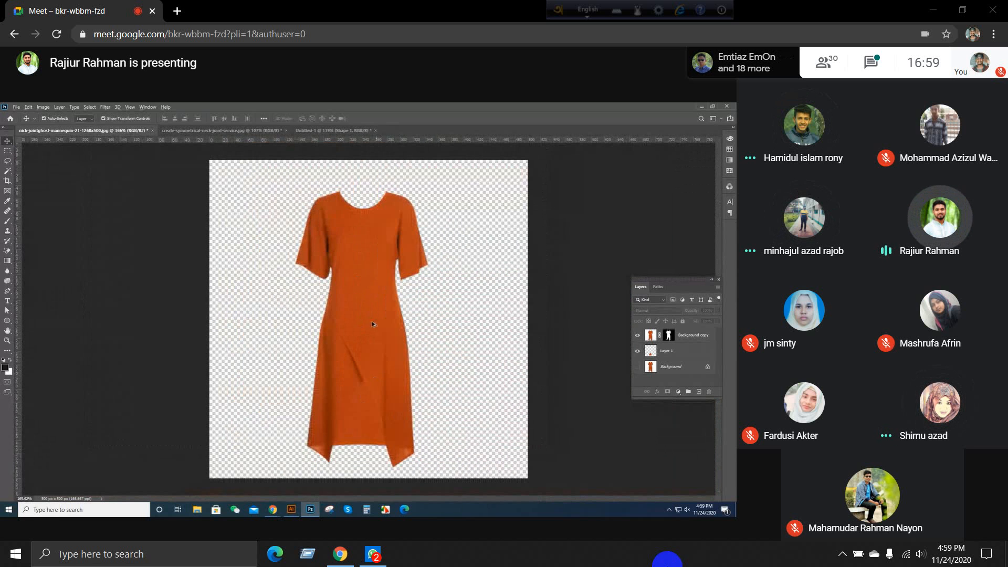
{"action": "scroll", "coordinate": [364, 400], "scroll_direction": "up", "scroll_amount": 2}
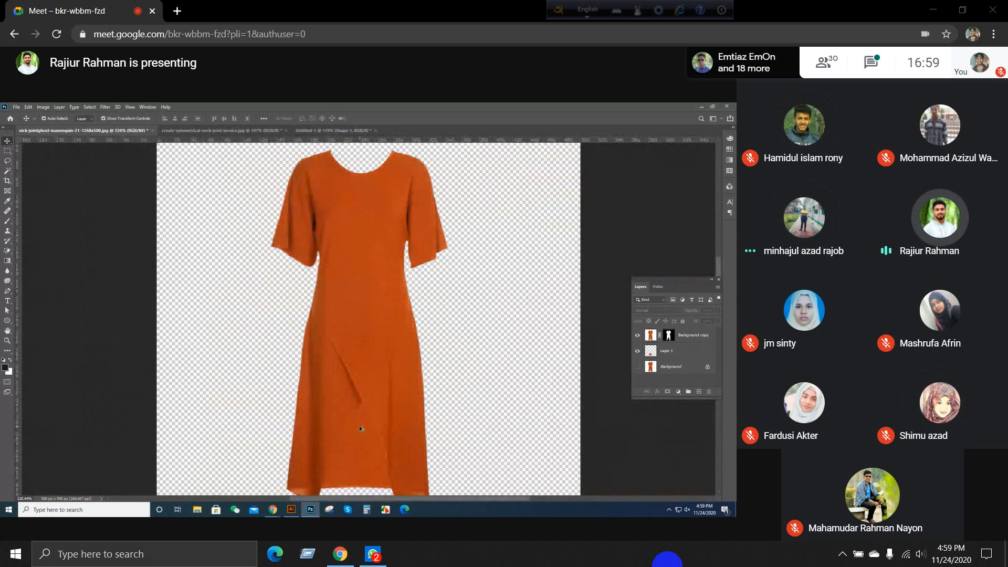
{"action": "scroll", "coordinate": [371, 385], "scroll_direction": "down", "scroll_amount": 3}
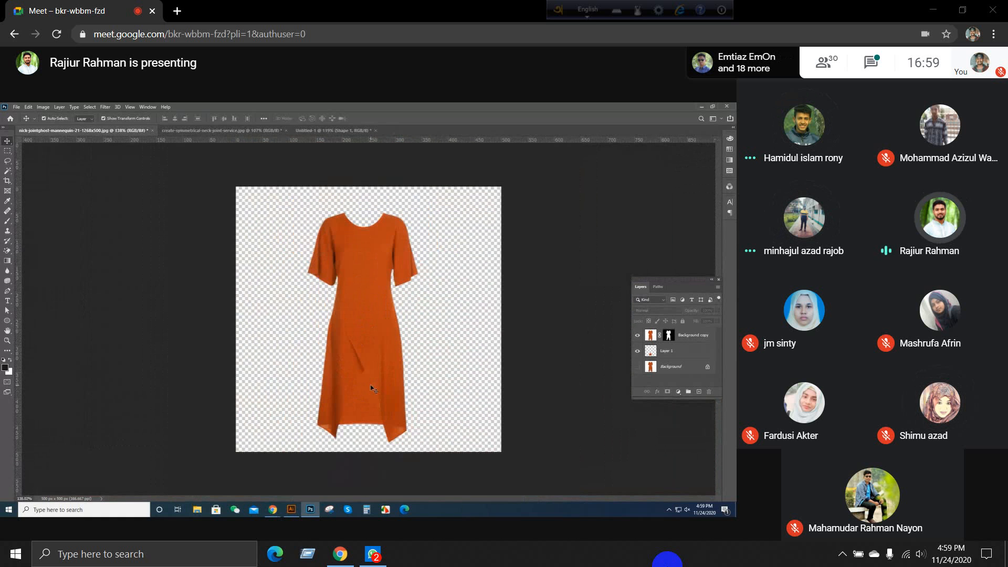